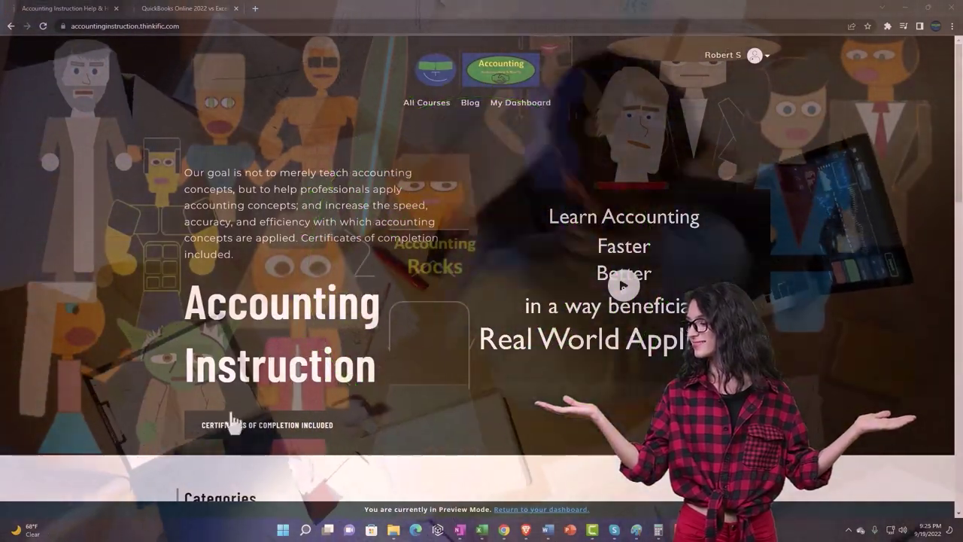
Step: Switch to the QuickBooks Online course tab and expand the OneNote - Getting Started 2022 lessons
scroll(133, 419, down, 7)
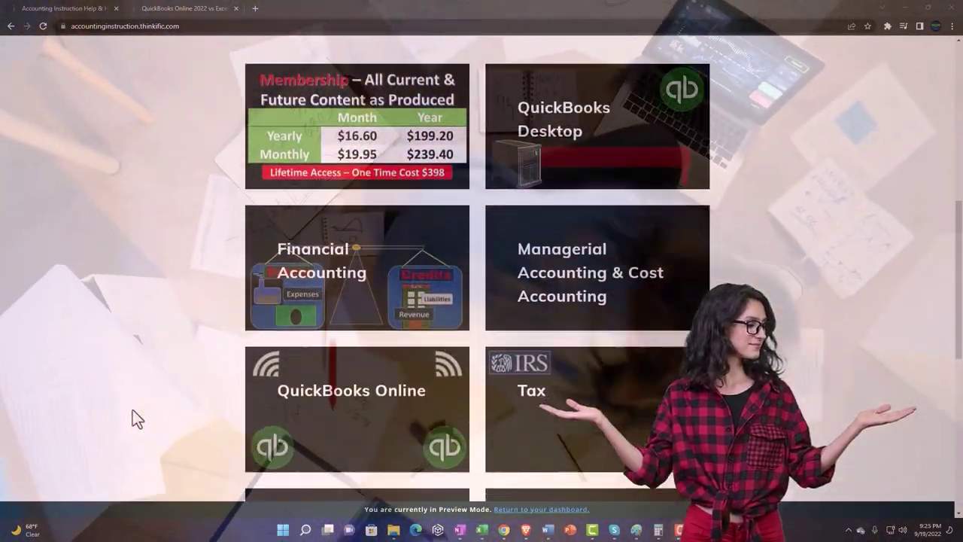
scroll(133, 419, down, 4)
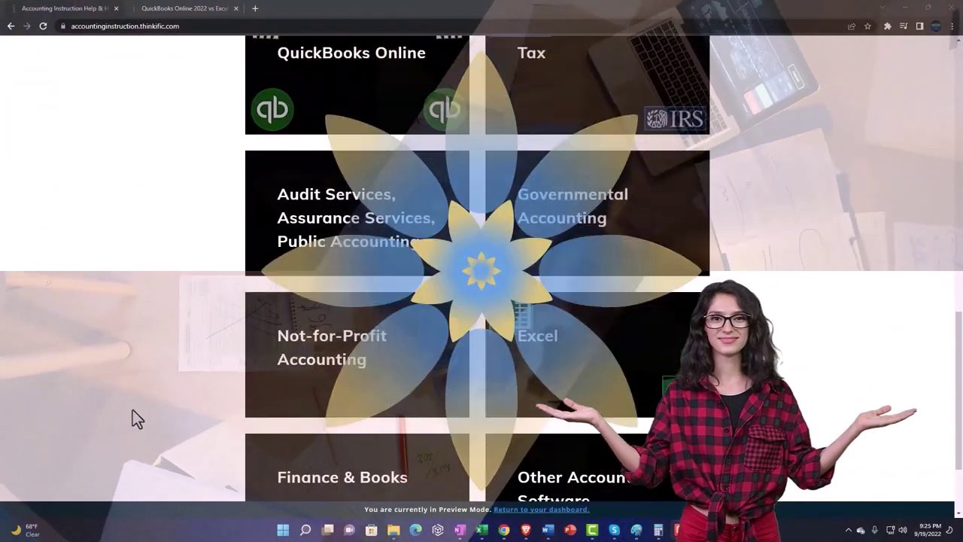
scroll(132, 419, down, 2)
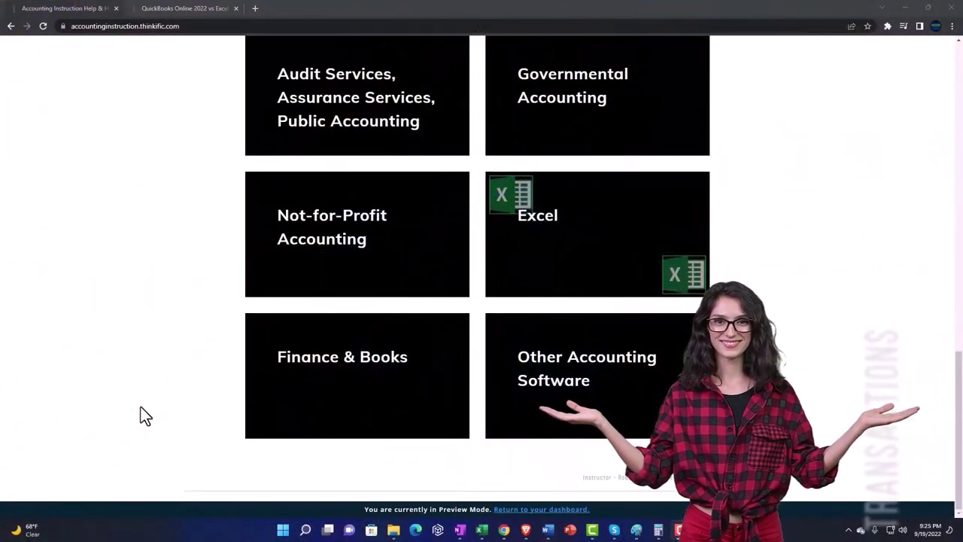
click(171, 8)
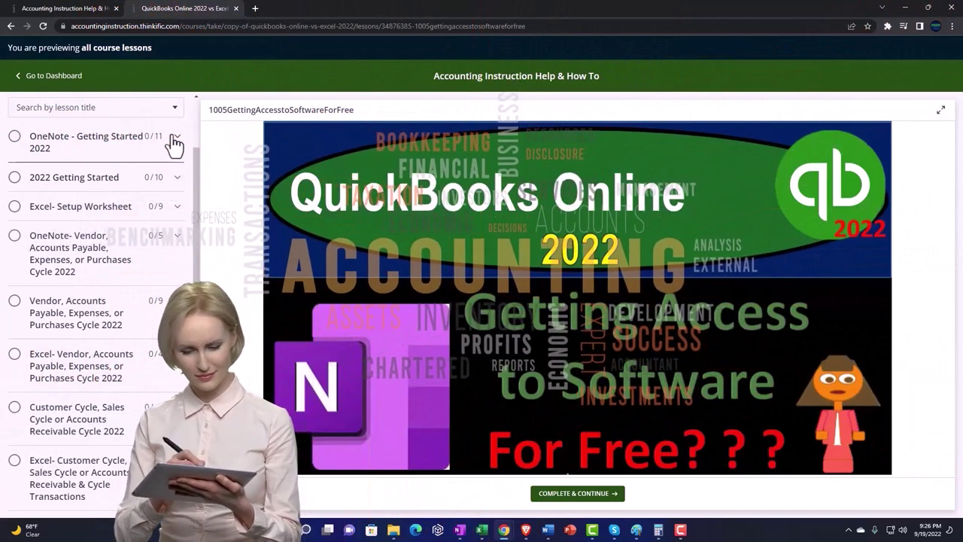
click(175, 140)
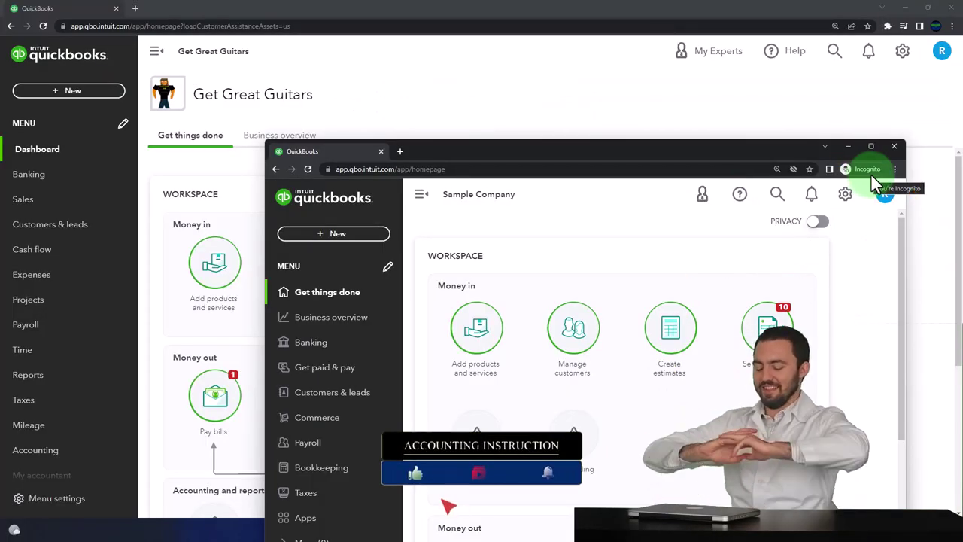
click(894, 170)
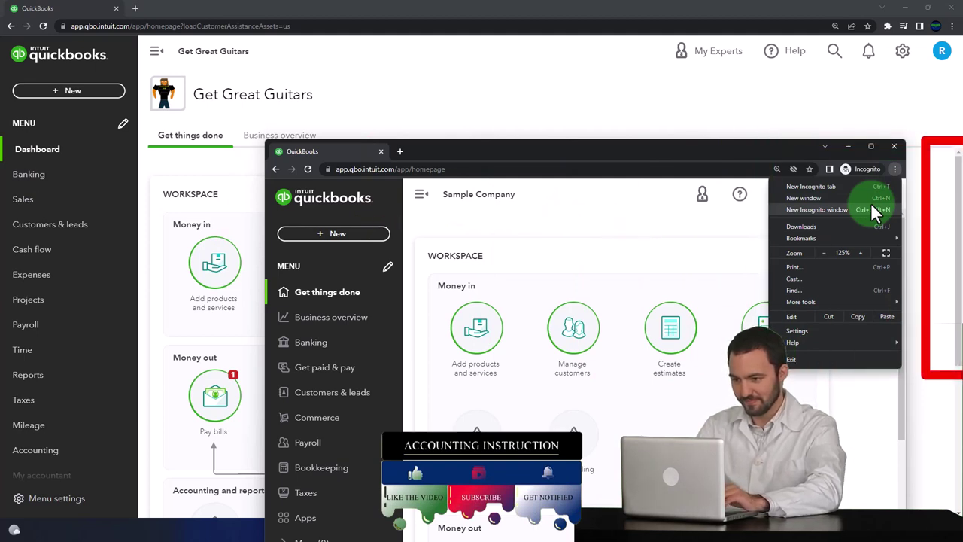
click(491, 217)
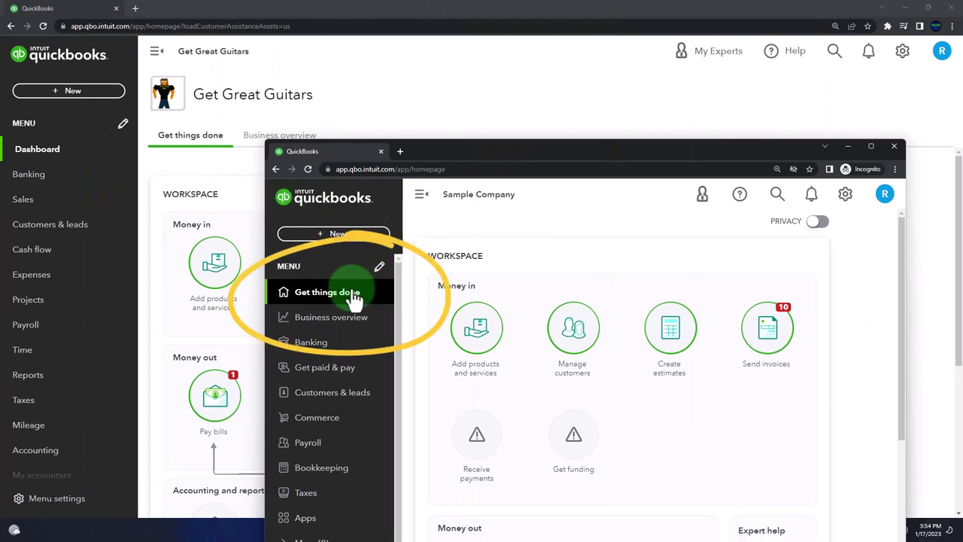
click(846, 197)
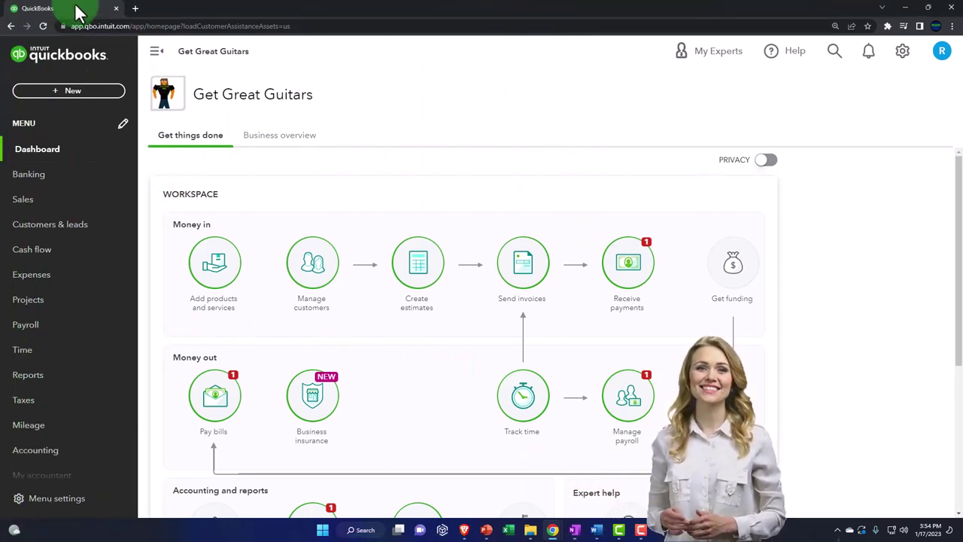
Step: Duplicate the QuickBooks company tab twice to get three copies
right_click(79, 13)
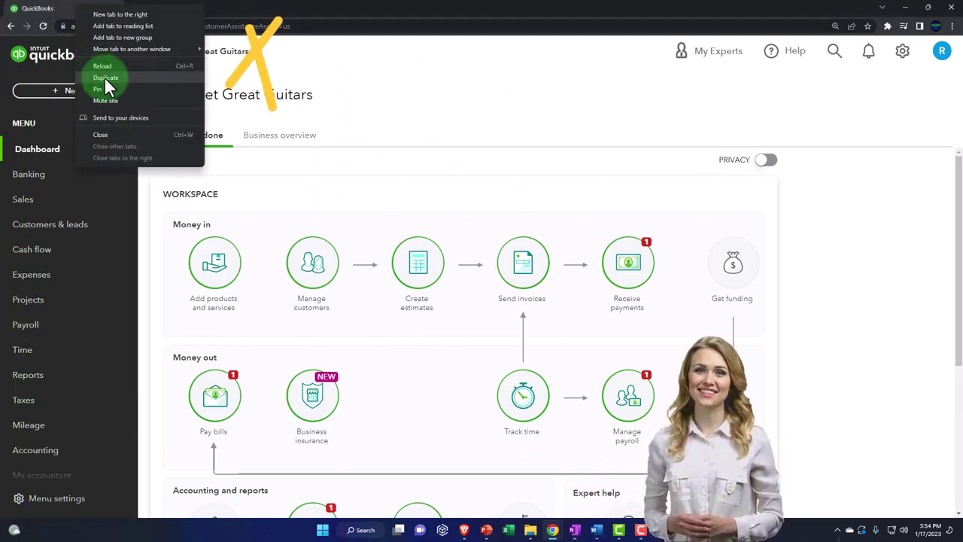
click(136, 76)
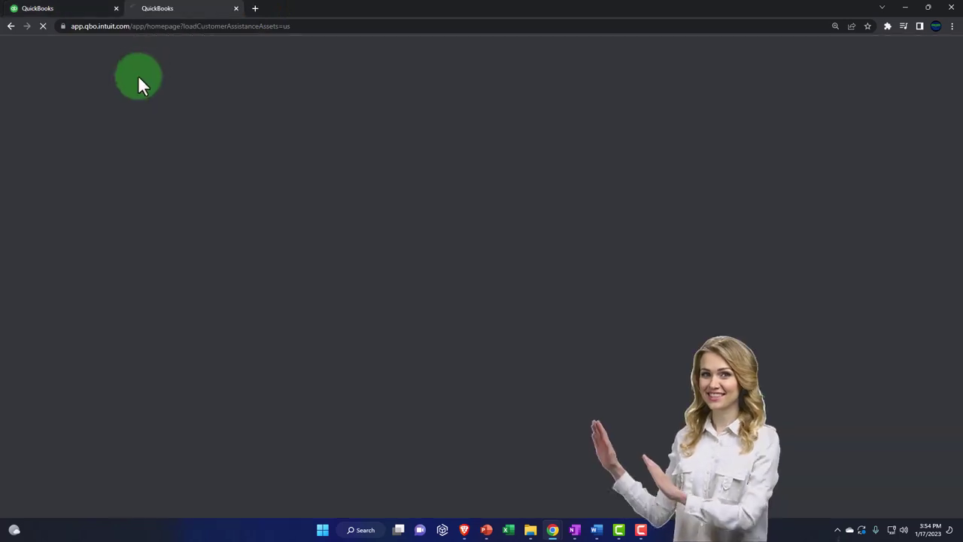
right_click(186, 12)
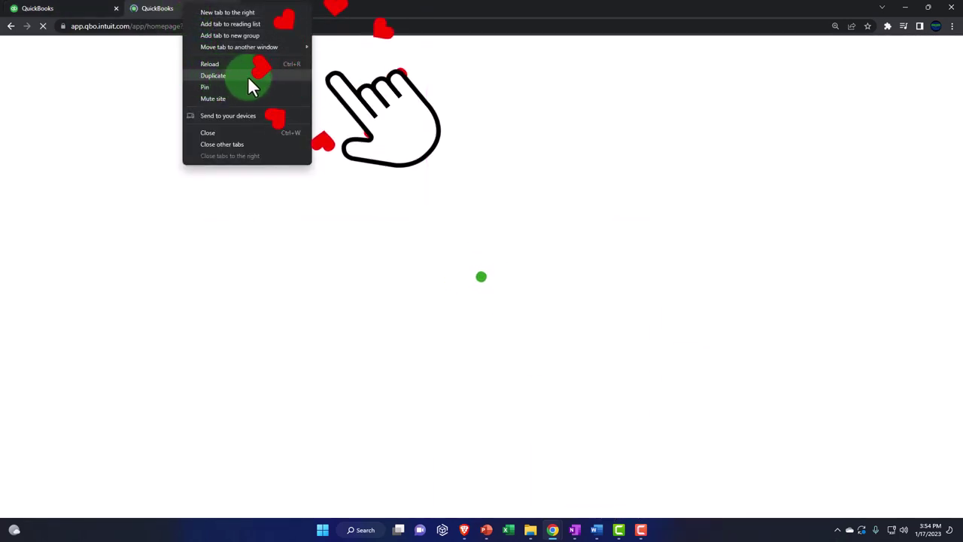
click(247, 76)
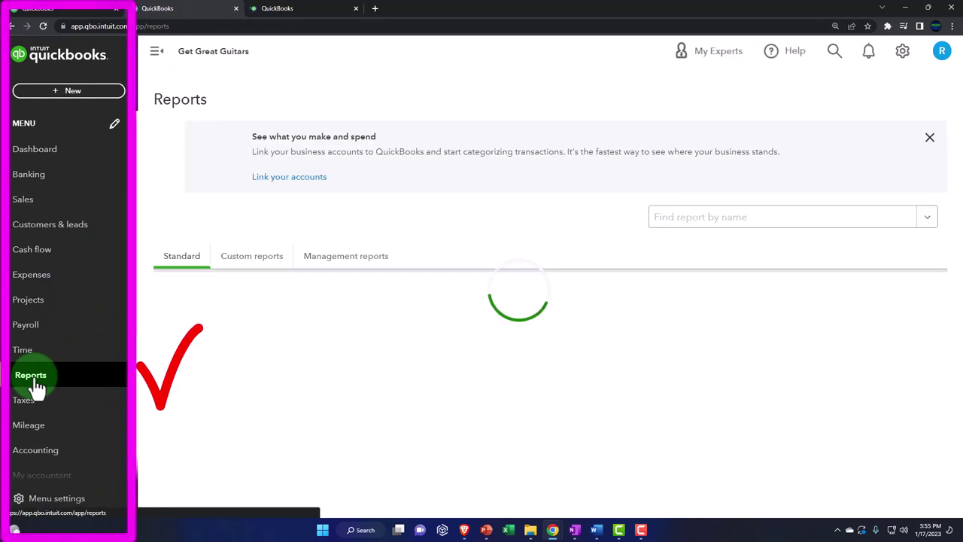
Step: Open the Balance Sheet as of January 17, 2023, moving the incognito sample window aside
click(224, 380)
click(524, 81)
drag(525, 77, 471, 43)
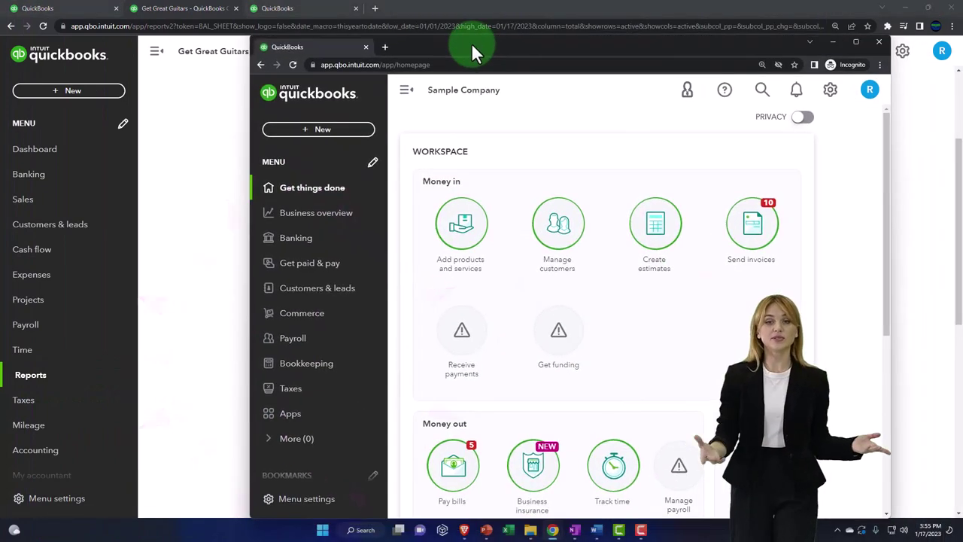
click(312, 222)
click(315, 158)
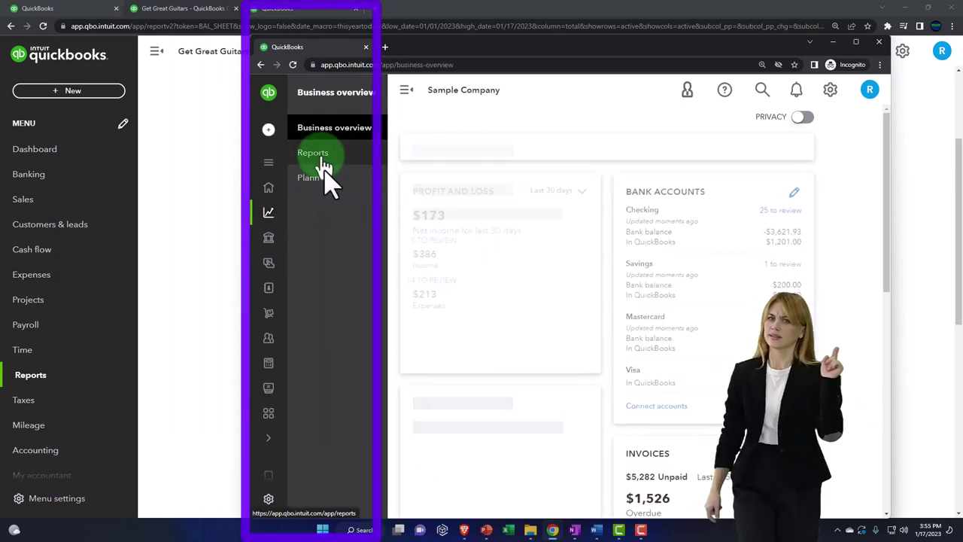
drag(429, 48, 962, 158)
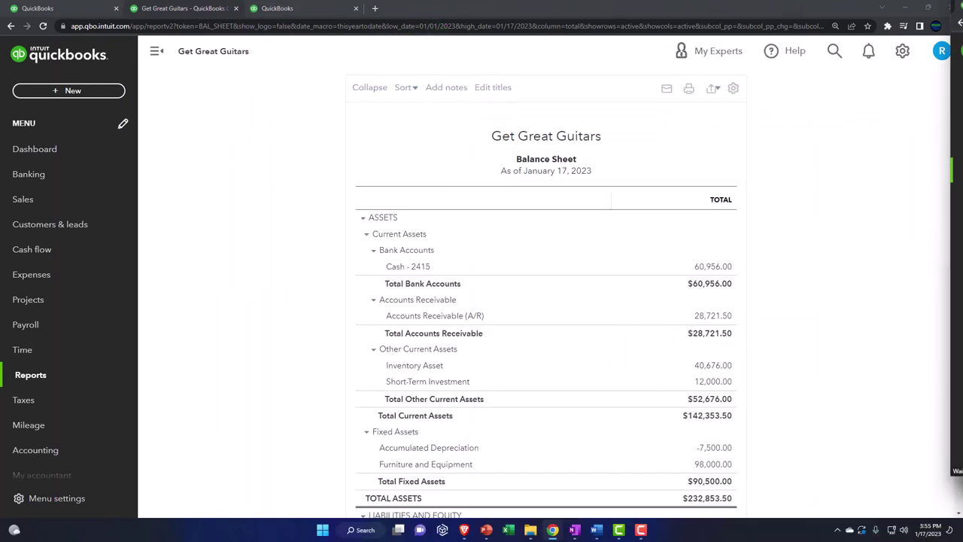
Step: In the third tab, run Profit and Loss for 01/01/2023 to 12/31/2023
click(275, 12)
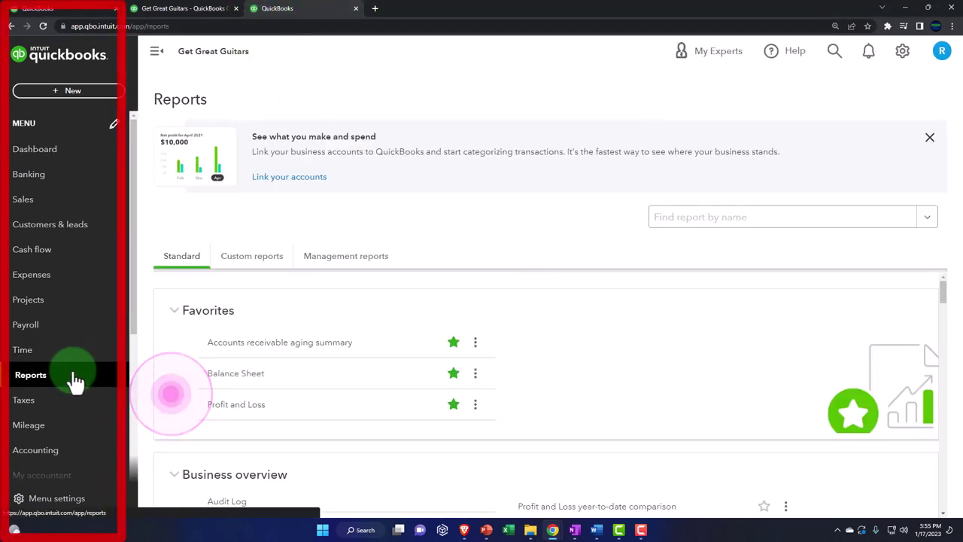
click(215, 407)
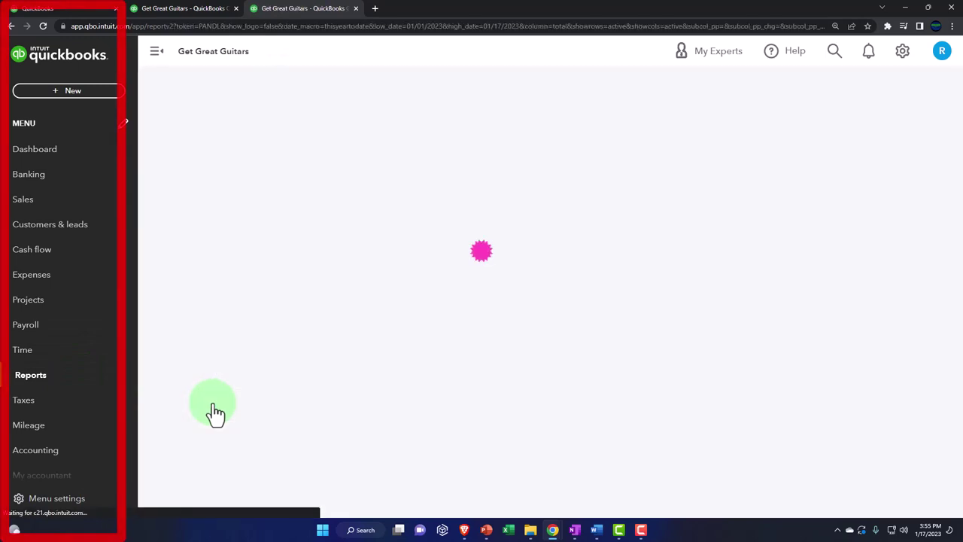
click(157, 52)
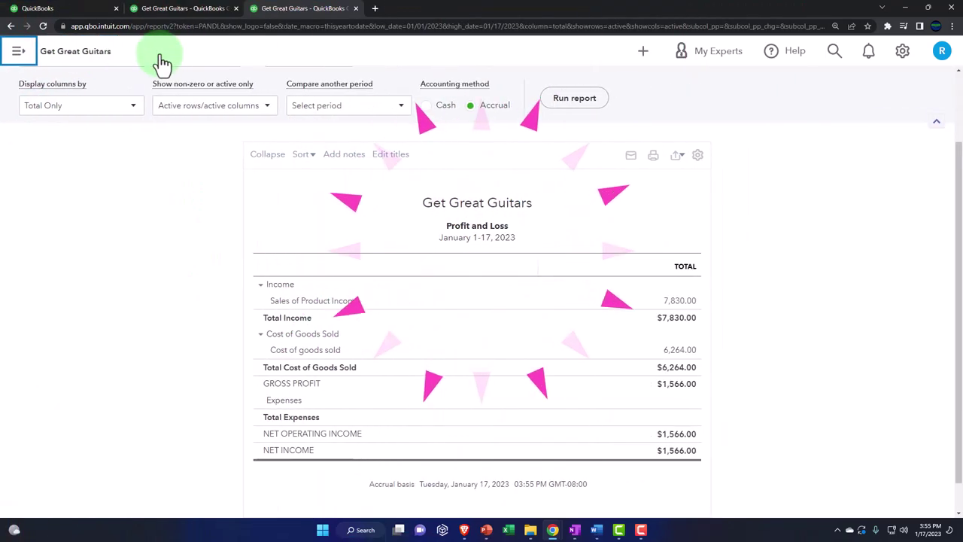
scroll(169, 151, up, 2)
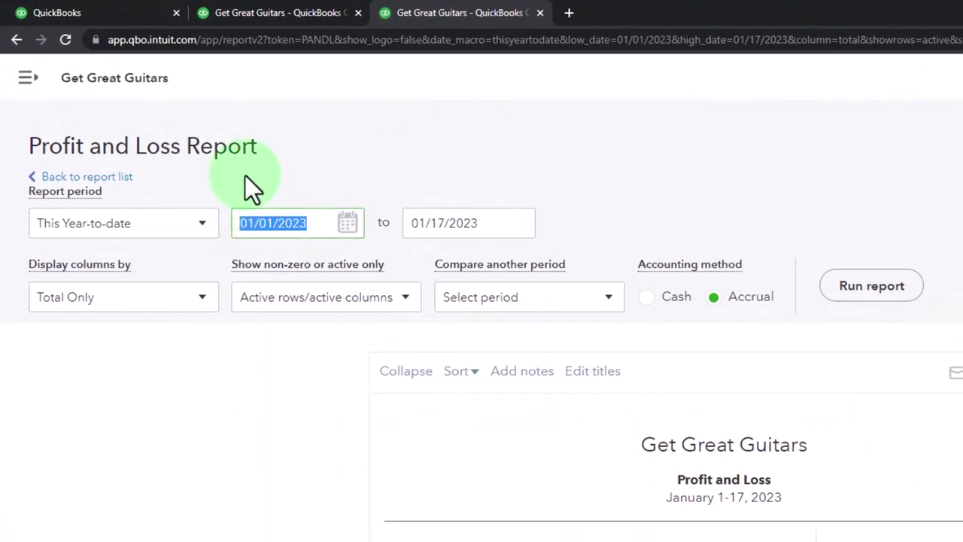
text(010123)
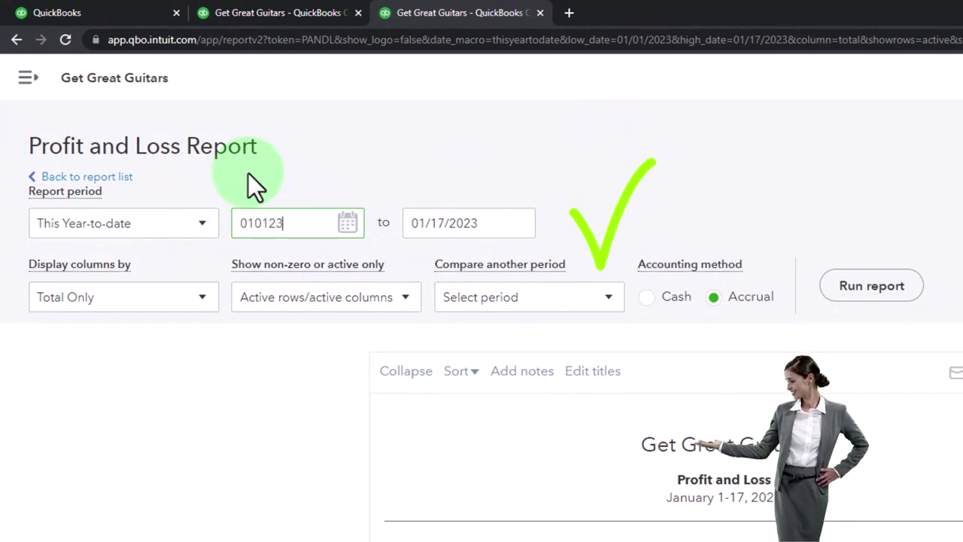
key(Tab)
text(12/31/2023)
key(Tab)
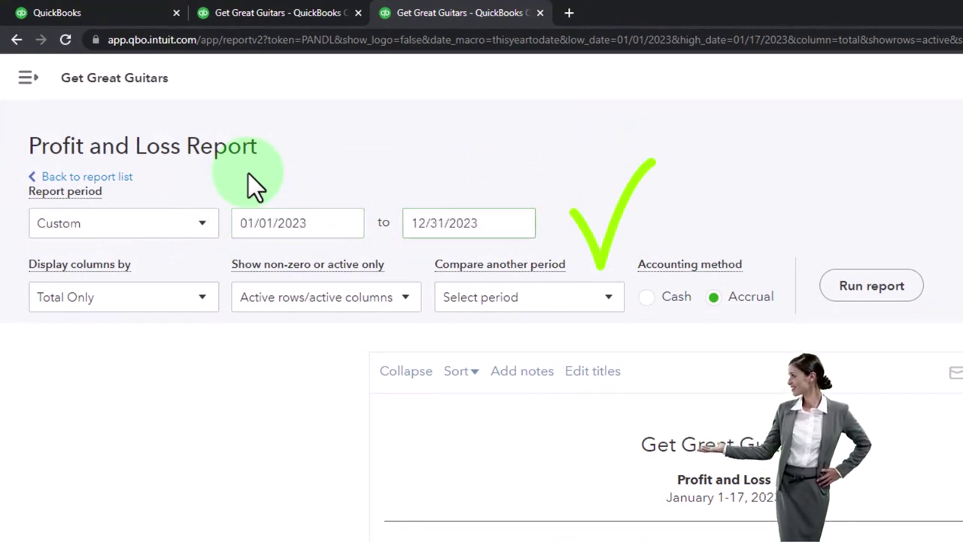
click(840, 293)
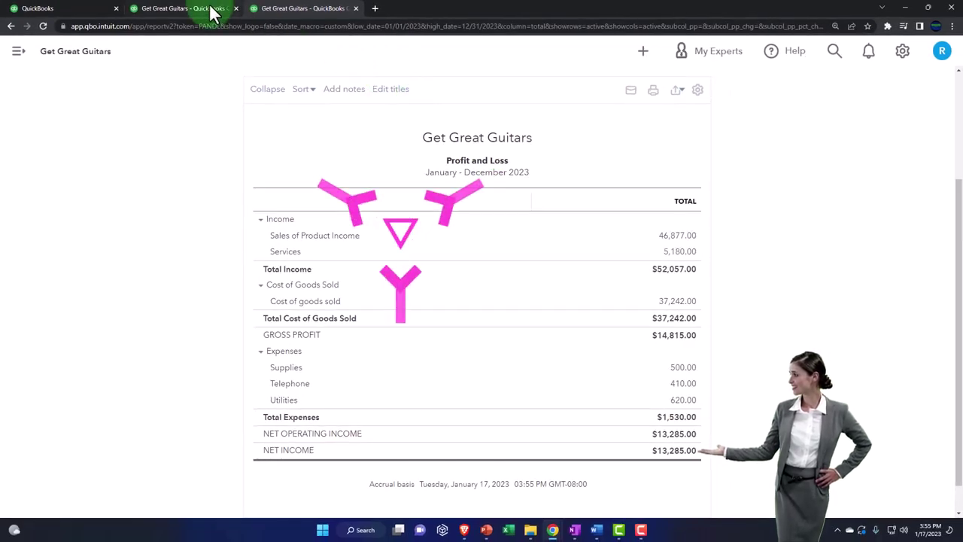
Step: Rerun the Balance Sheet tab for the period 01/01/2023 to 12/31/2023
click(212, 9)
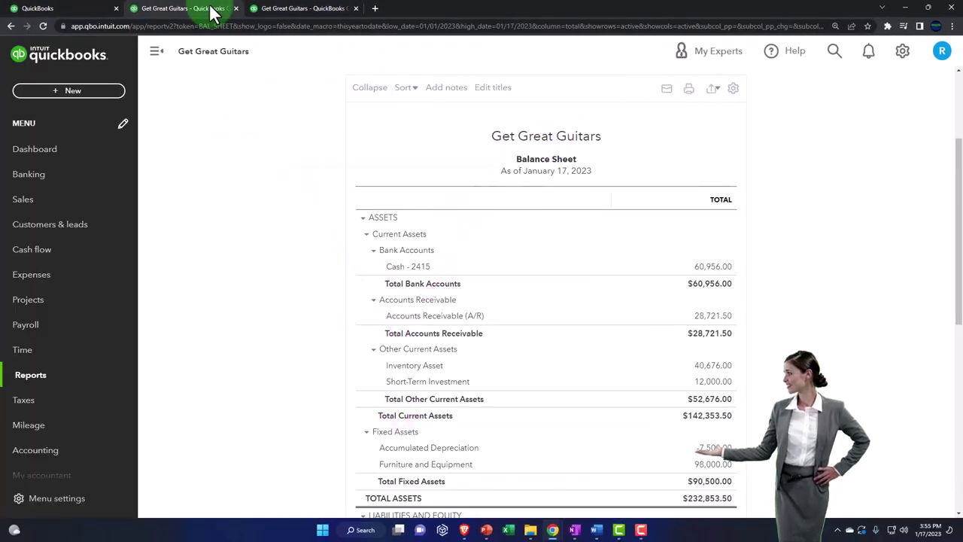
click(163, 58)
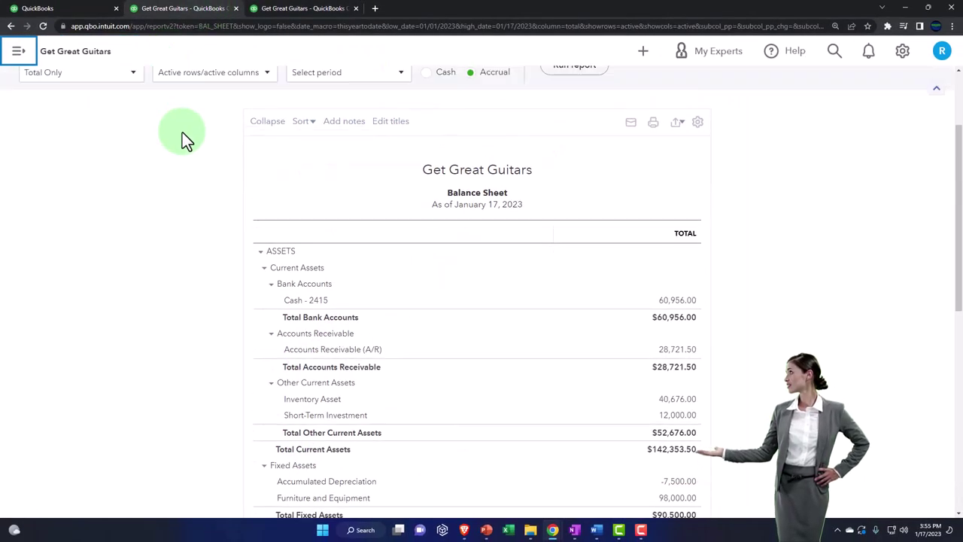
scroll(180, 143, up, 3)
click(170, 141)
text(010123)
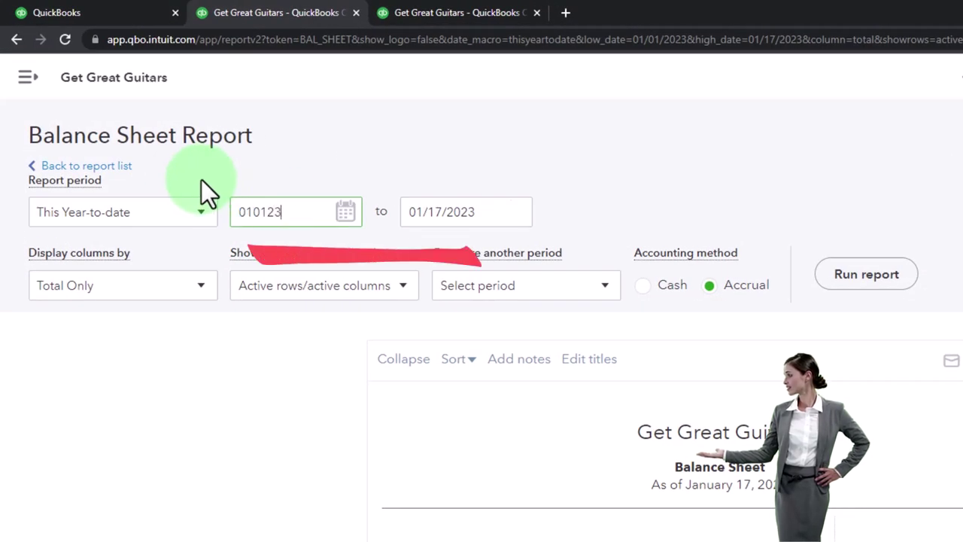
key(Tab)
text(12/31/2023)
key(Tab)
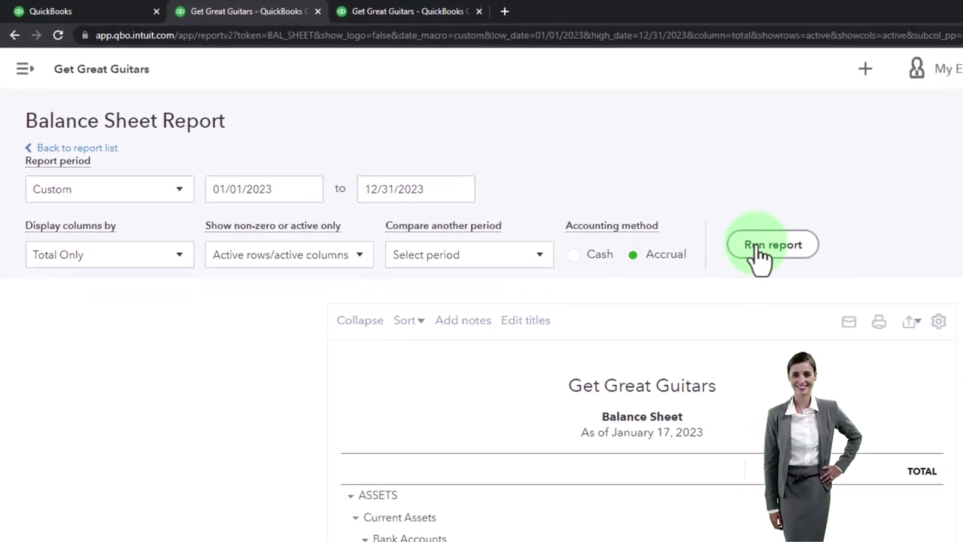
click(756, 239)
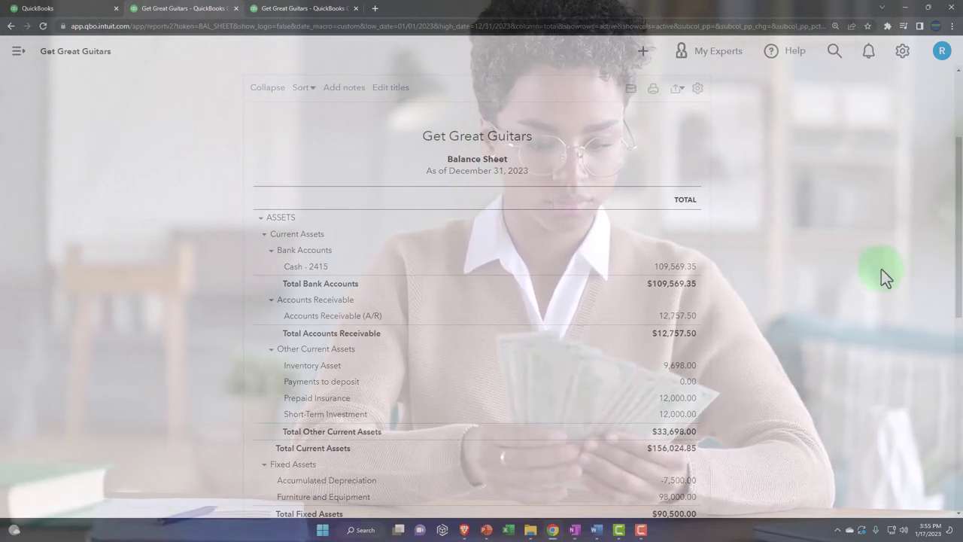
Step: Scroll the December 31, 2023 Balance Sheet to check Accounts Payable at 15,000.00
scroll(773, 271, down, 3)
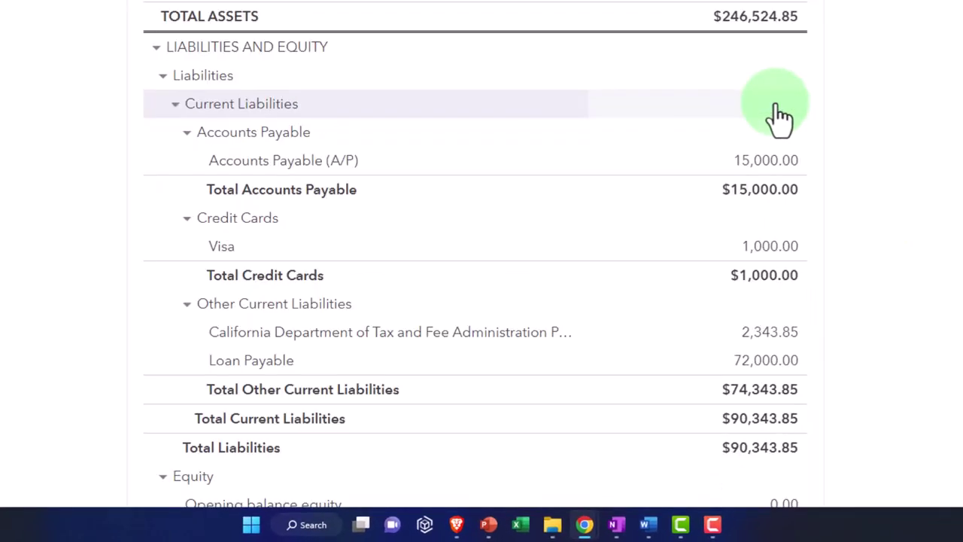
scroll(778, 116, up, 1)
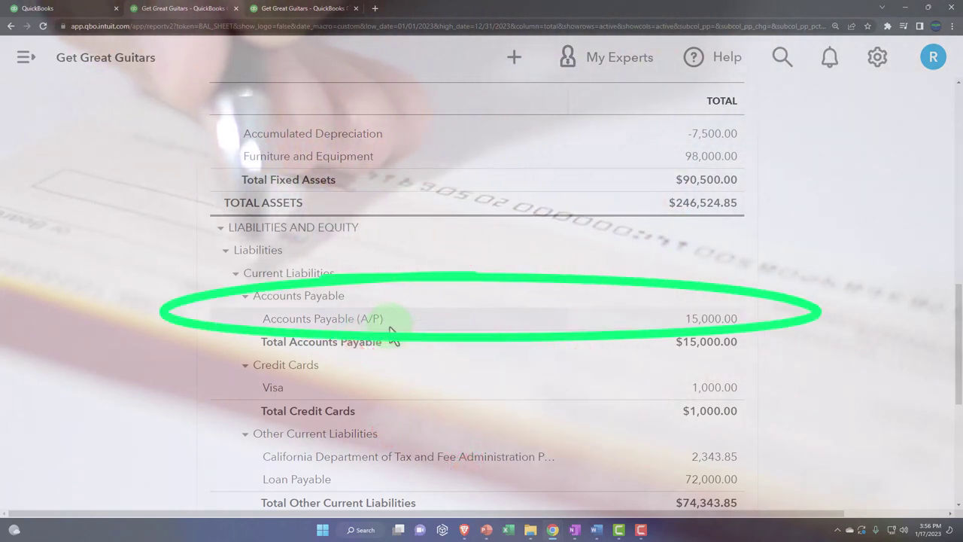
Step: Switch to OneNote's page with the Purchase Orders to Enter Bills to Pay Bills diagram
click(575, 531)
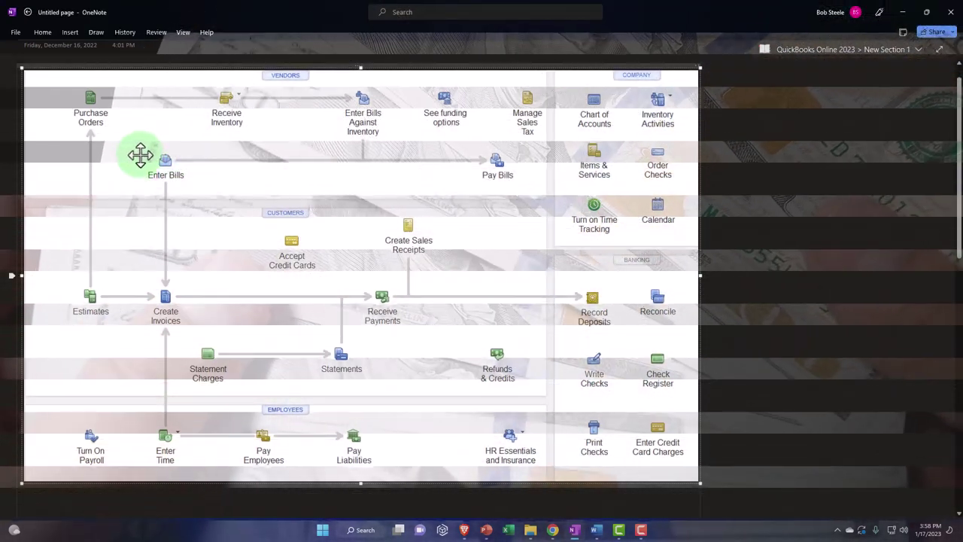
click(161, 194)
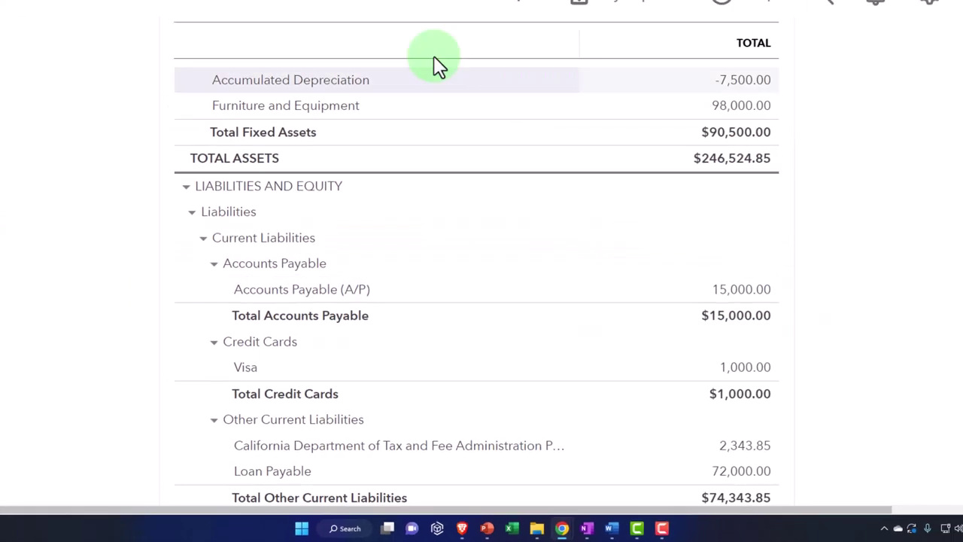
Step: Duplicate the Profit and Loss report tab
click(316, 9)
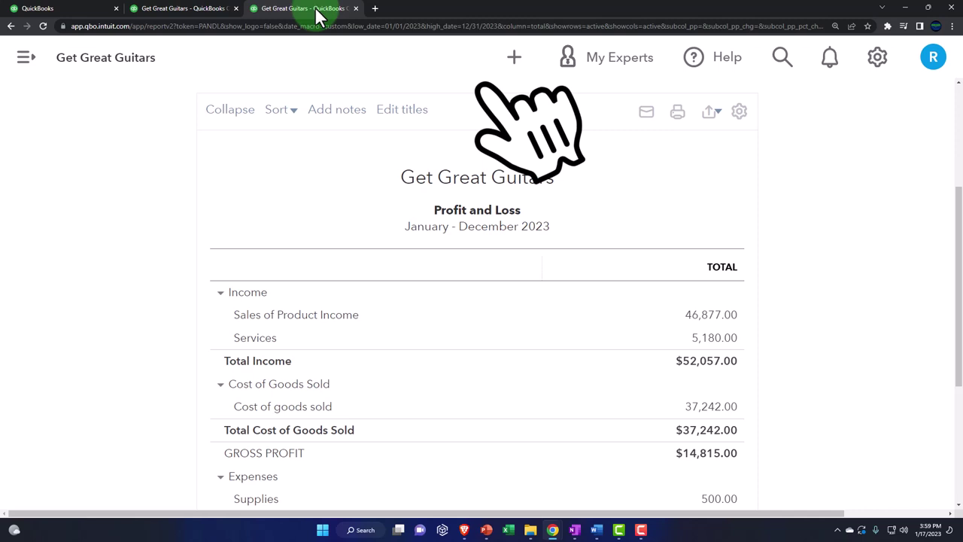
right_click(316, 15)
click(352, 77)
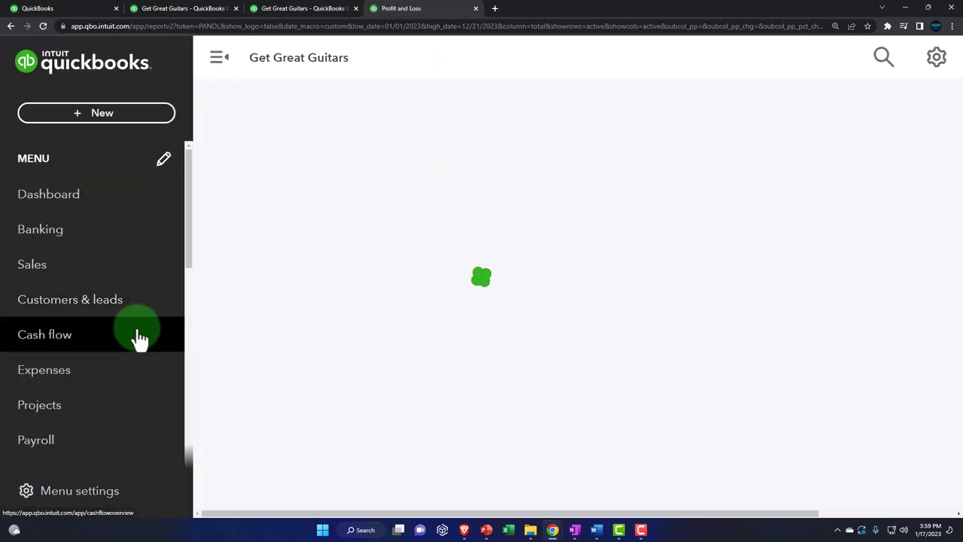
Step: Open the Reports list, collapse the sidebar, zoom out, and find the What you owe section
scroll(122, 344, down, 2)
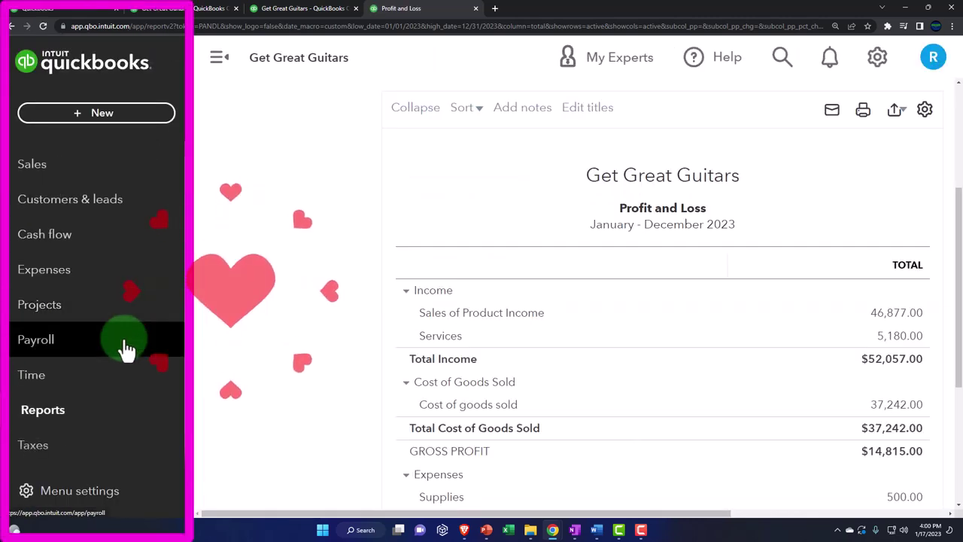
click(84, 406)
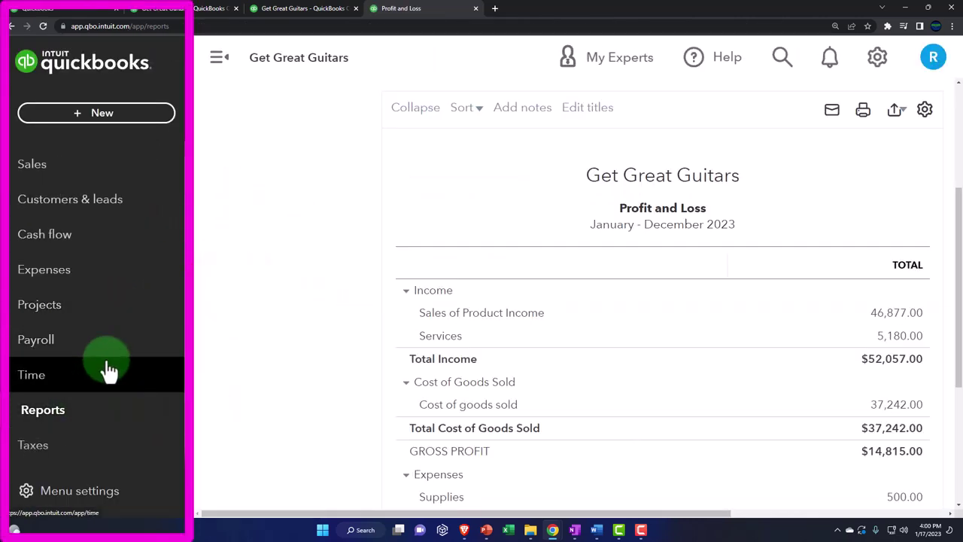
click(219, 60)
key(ctrl+minus)
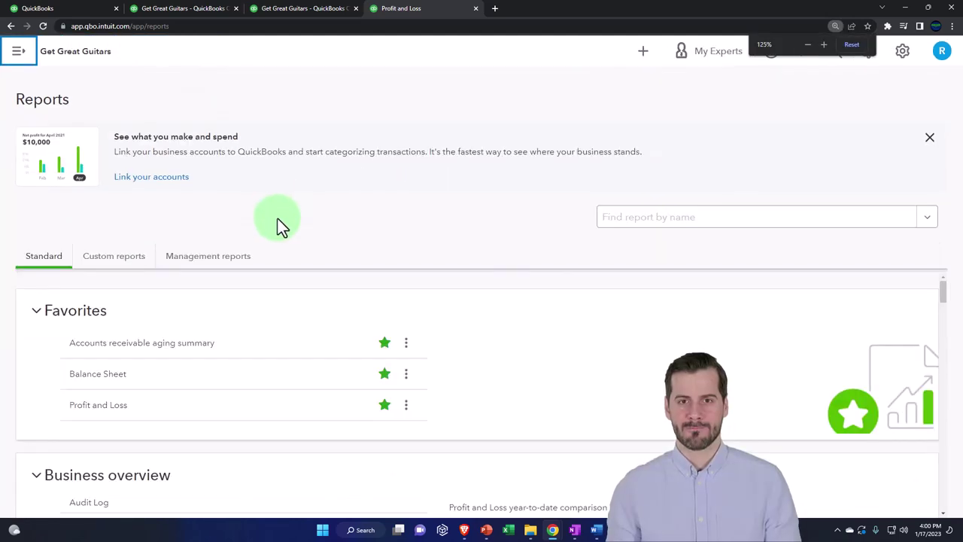
scroll(278, 314, down, 15)
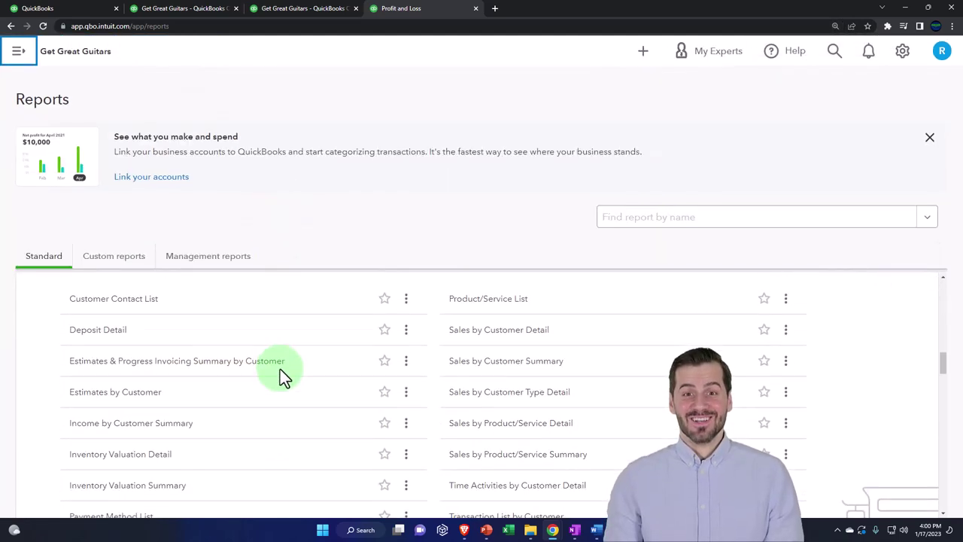
scroll(279, 368, down, 15)
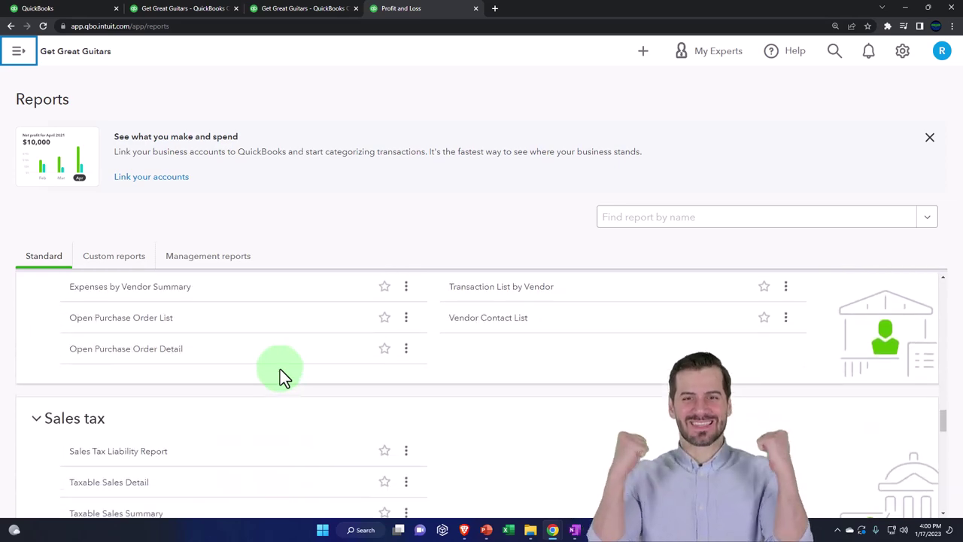
scroll(280, 369, down, 4)
scroll(279, 369, up, 5)
scroll(280, 369, up, 4)
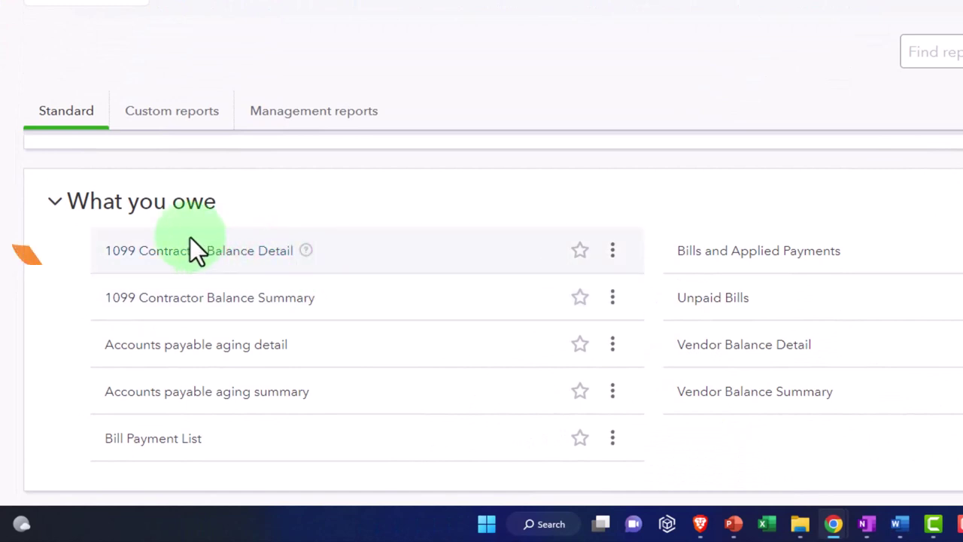
Step: Run the A/P Aging Summary as of 12/31/2023, then return to the Balance Sheet tab
click(215, 398)
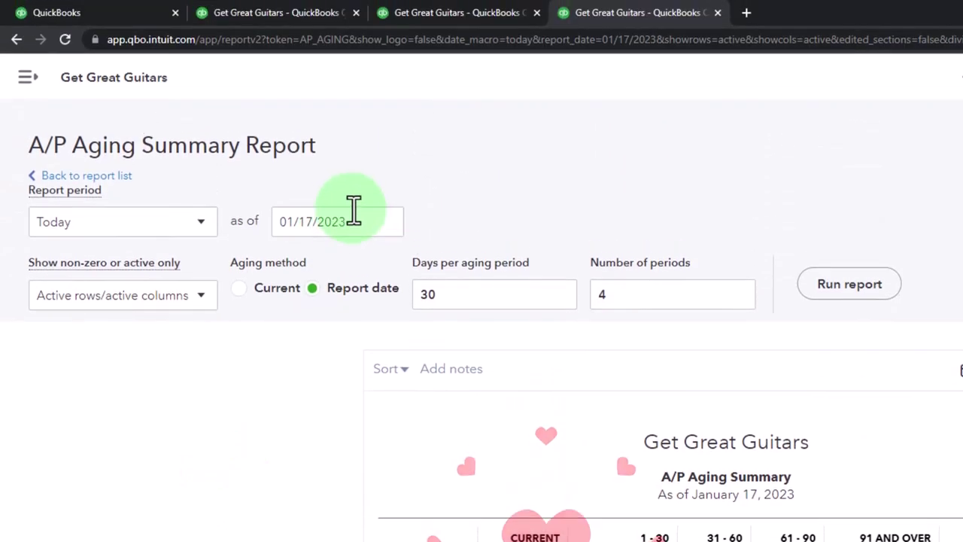
click(353, 212)
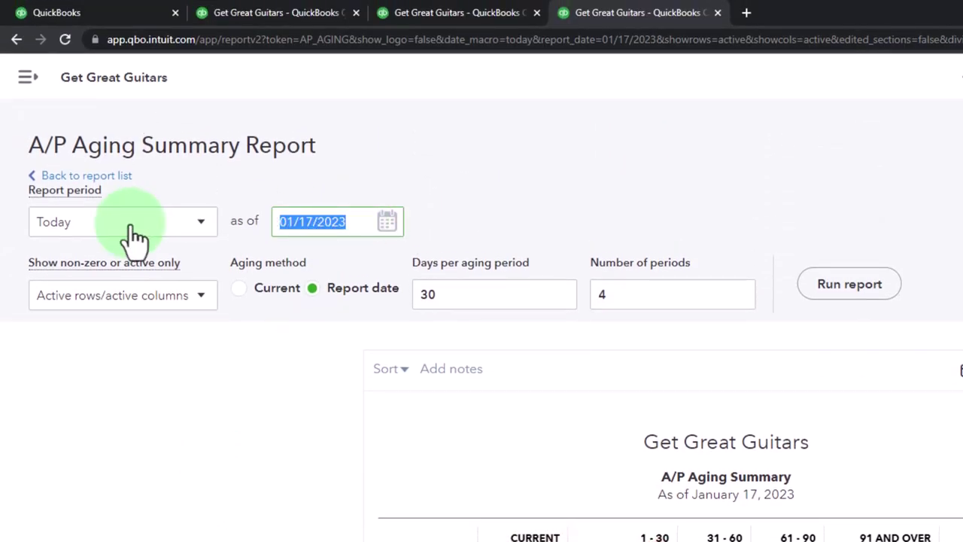
key(Tab)
click(823, 286)
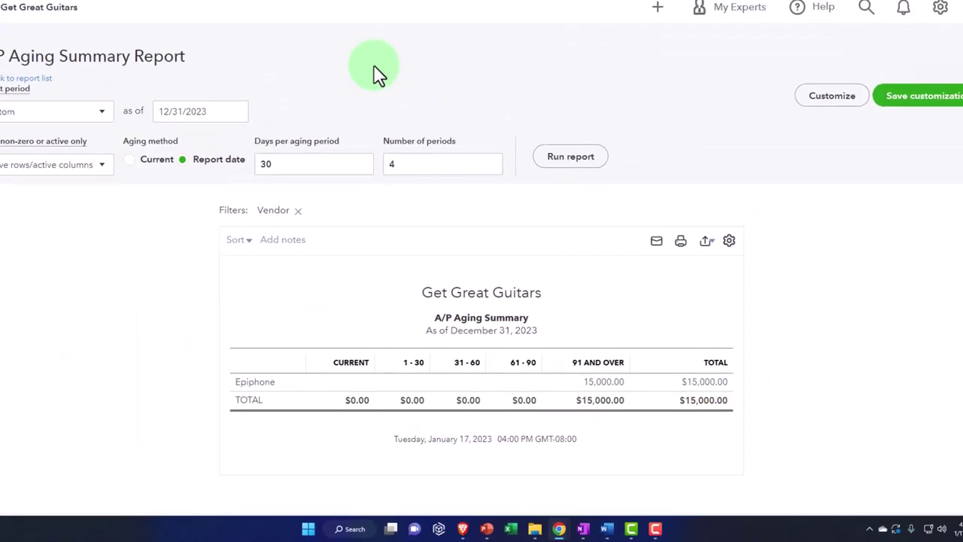
click(193, 11)
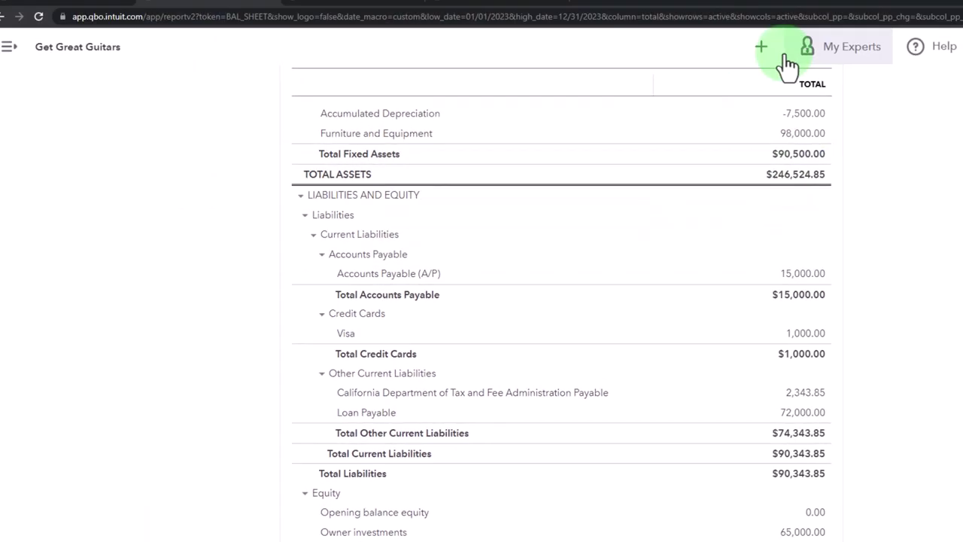
Step: Open the Expense Transactions list in the first QuickBooks tab
click(766, 62)
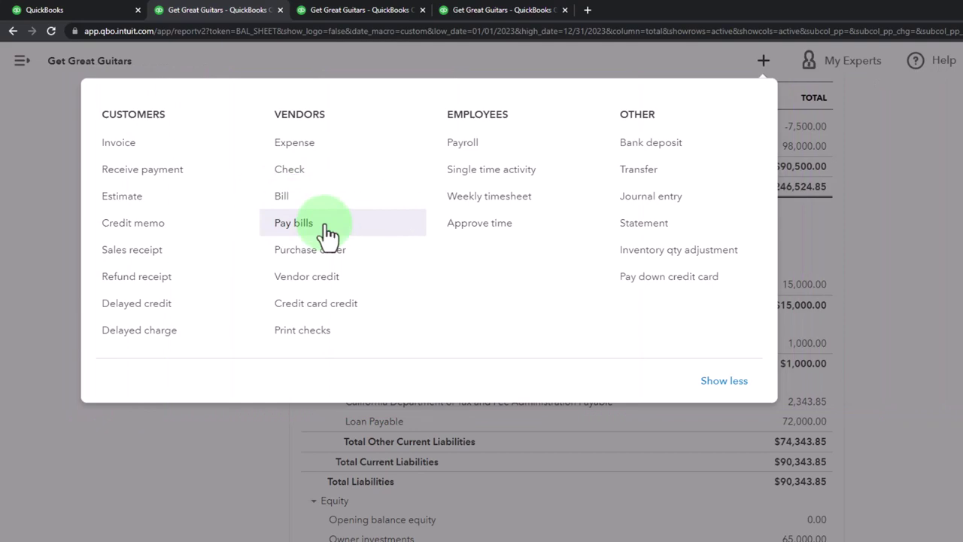
click(134, 439)
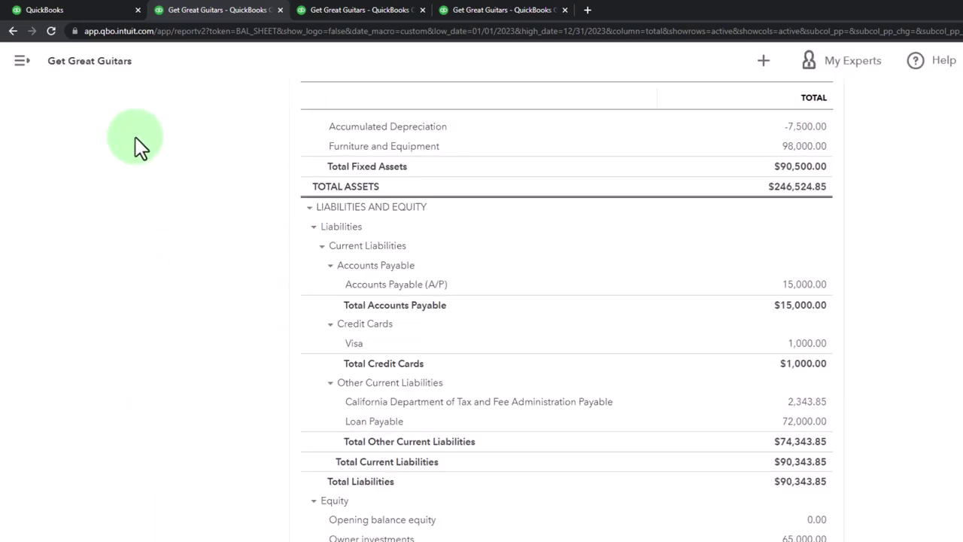
click(94, 11)
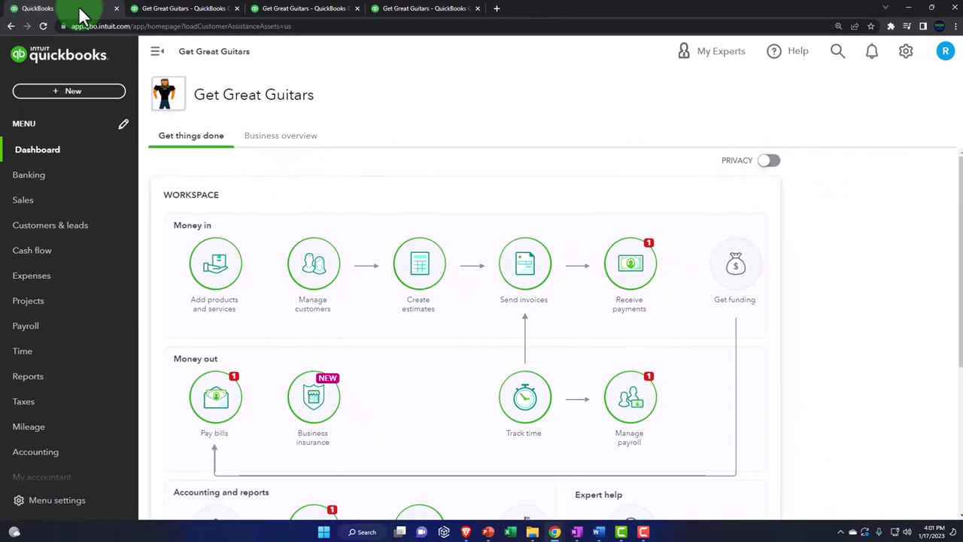
click(66, 275)
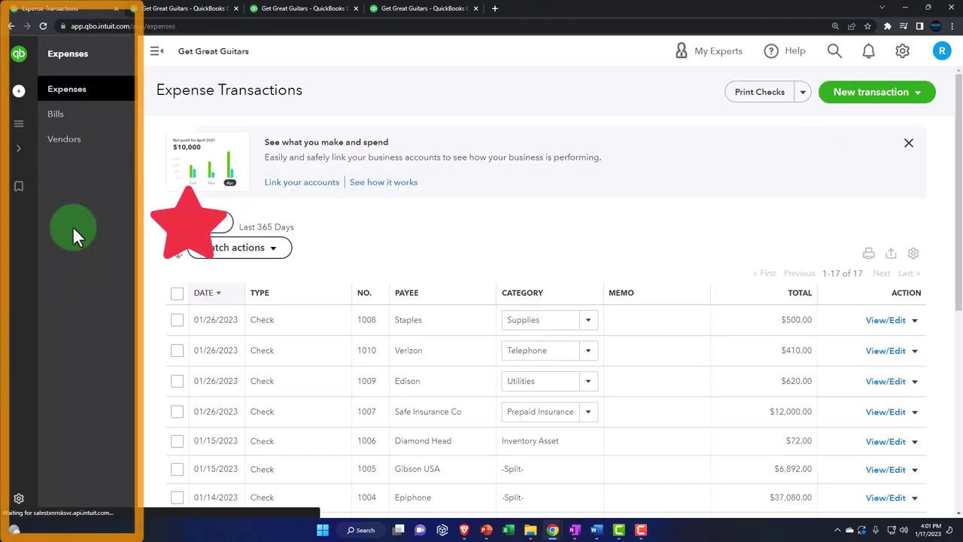
Step: Filter the Vendors list to the $15,000 open bill and open Epiphone's transactions
click(73, 147)
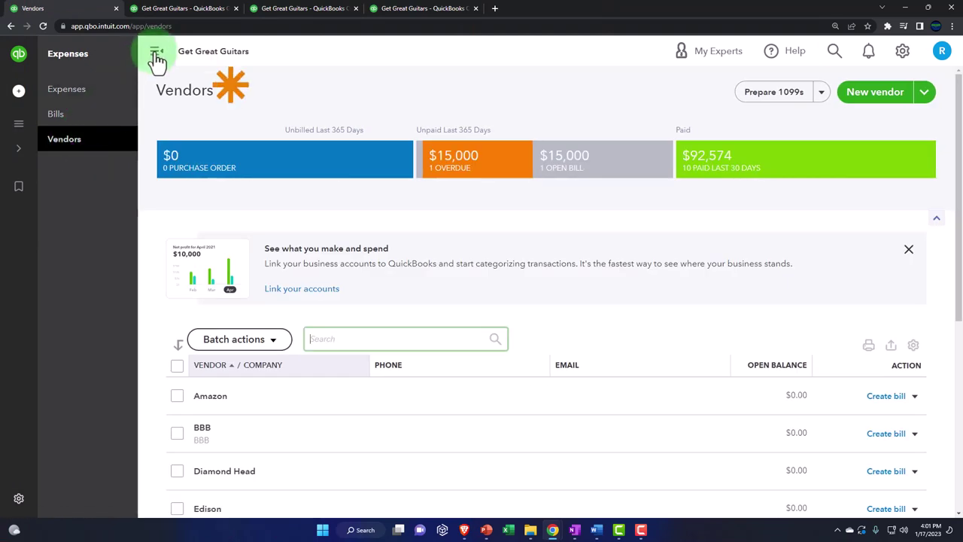
click(155, 54)
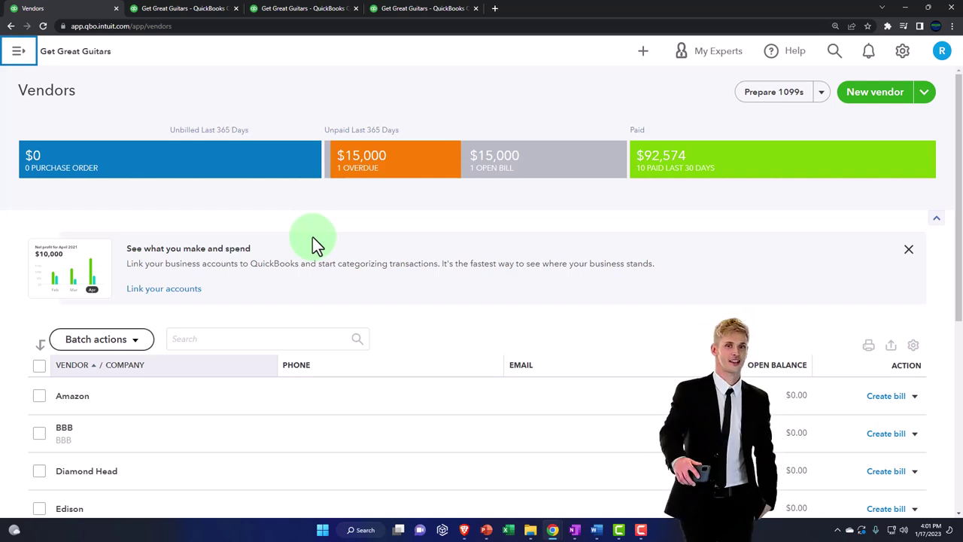
click(526, 173)
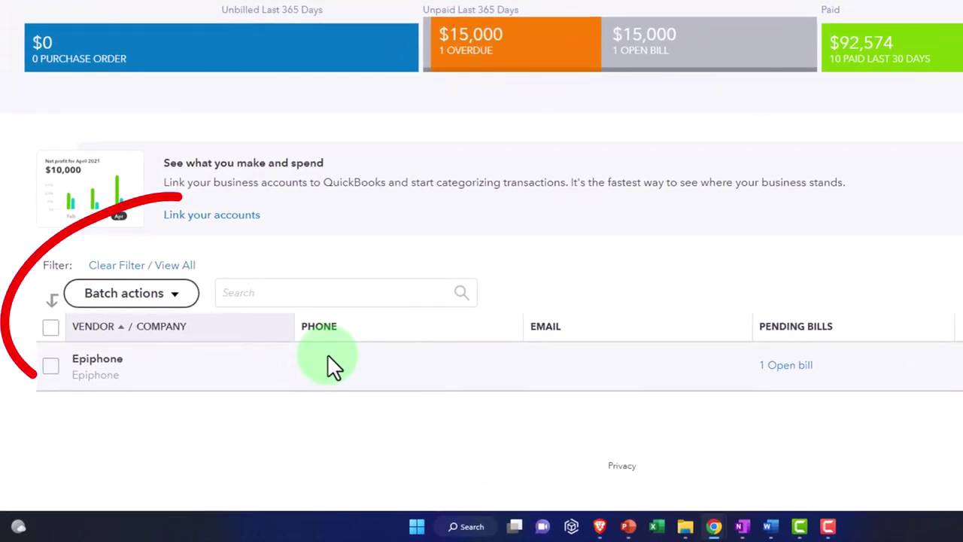
click(182, 365)
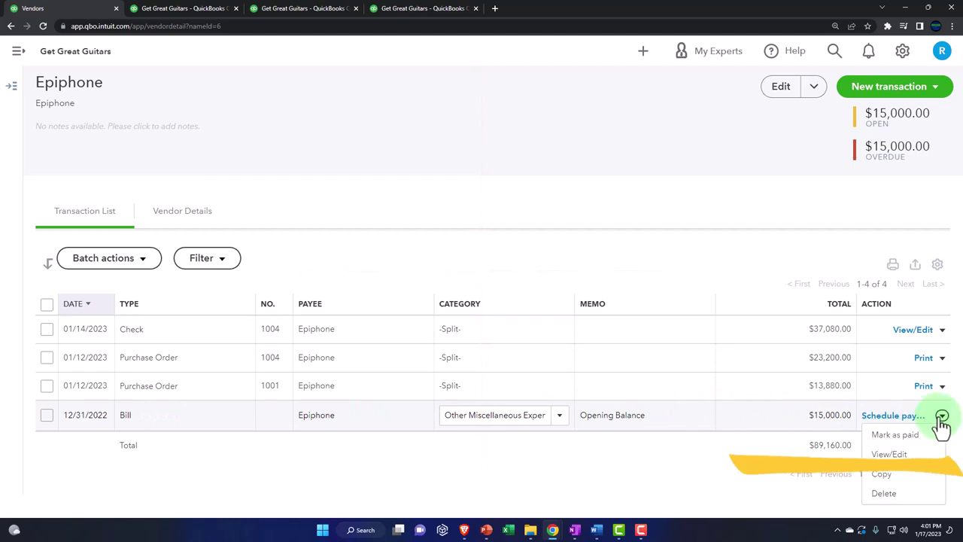
click(592, 466)
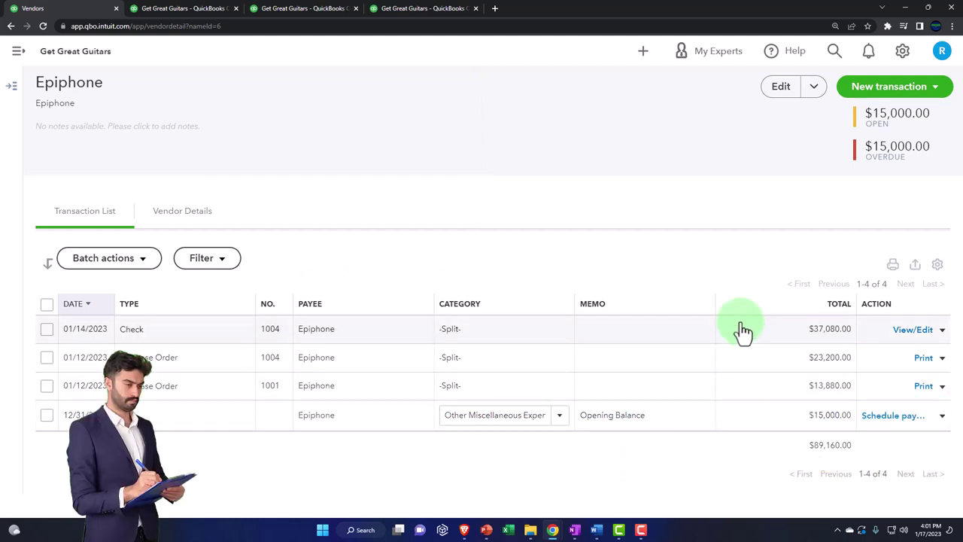
key(alt+Tab)
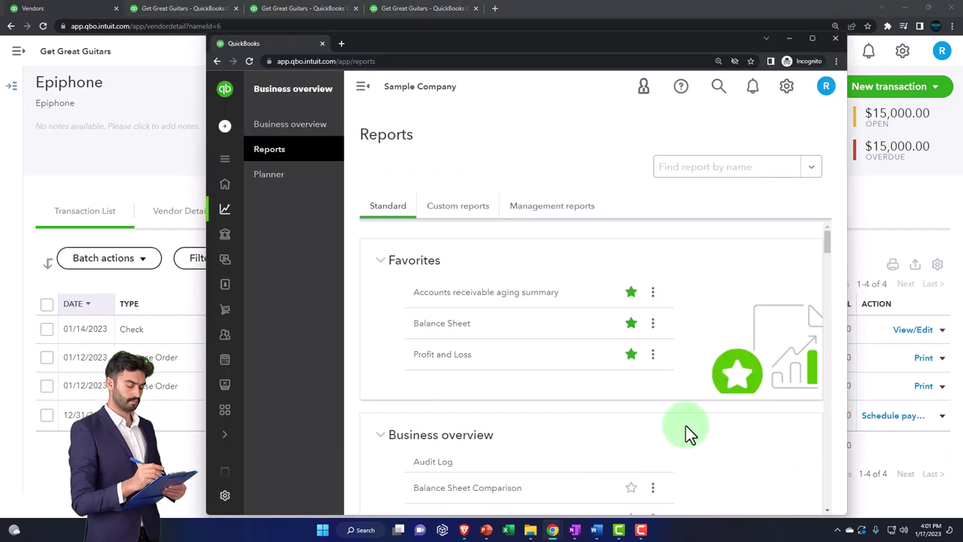
mouse_move(226, 244)
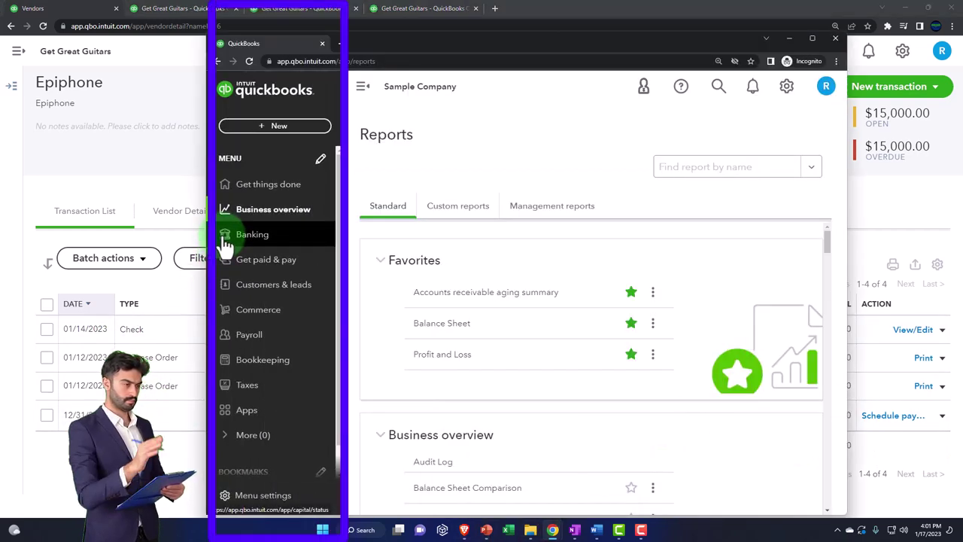
click(269, 261)
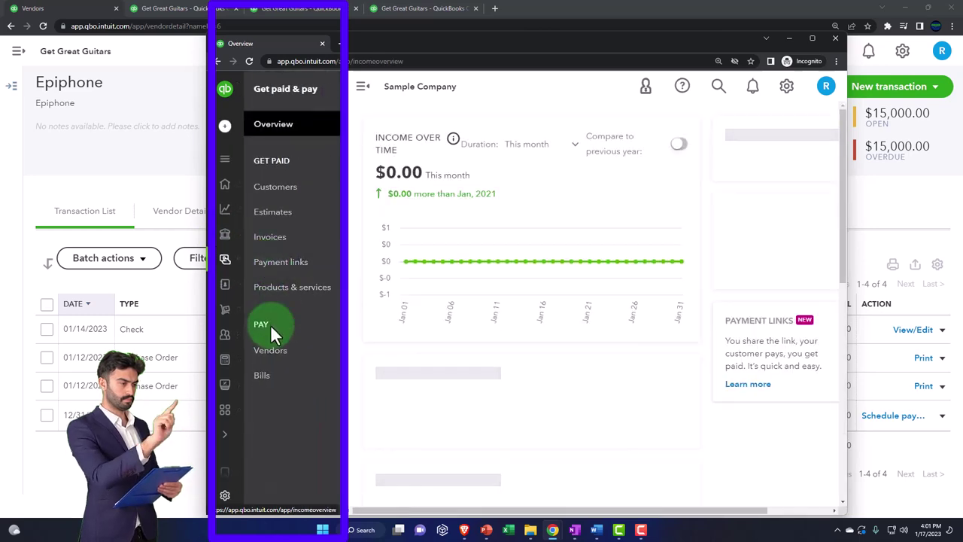
click(275, 352)
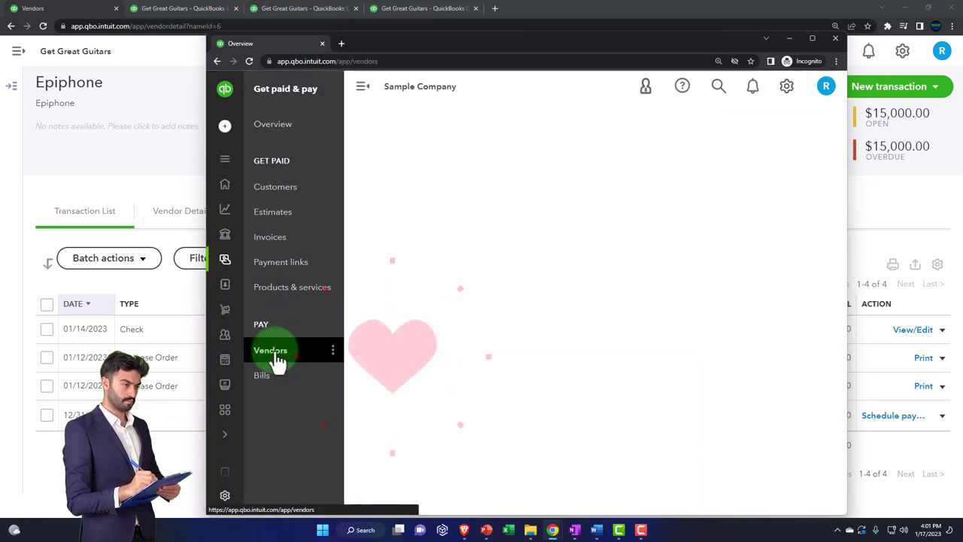
drag(463, 43, 479, 58)
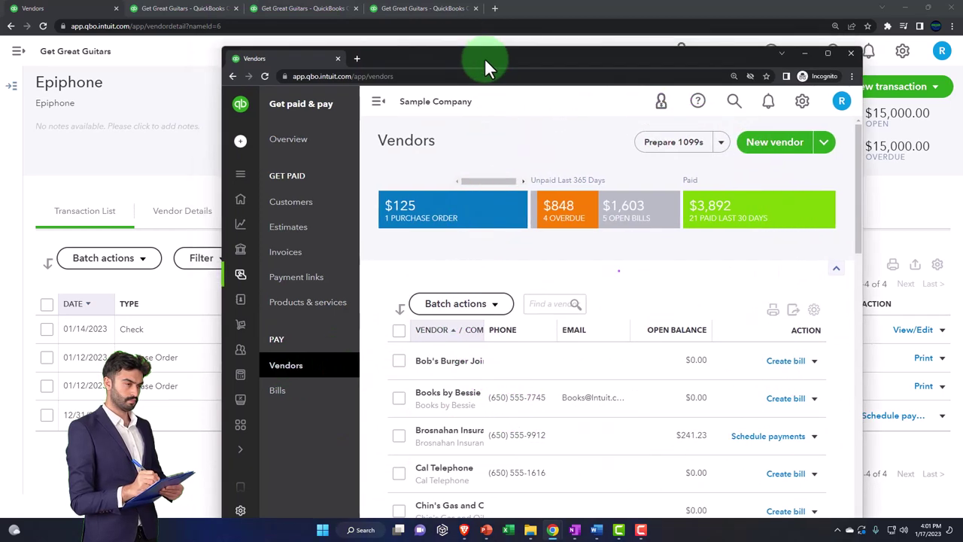
click(166, 106)
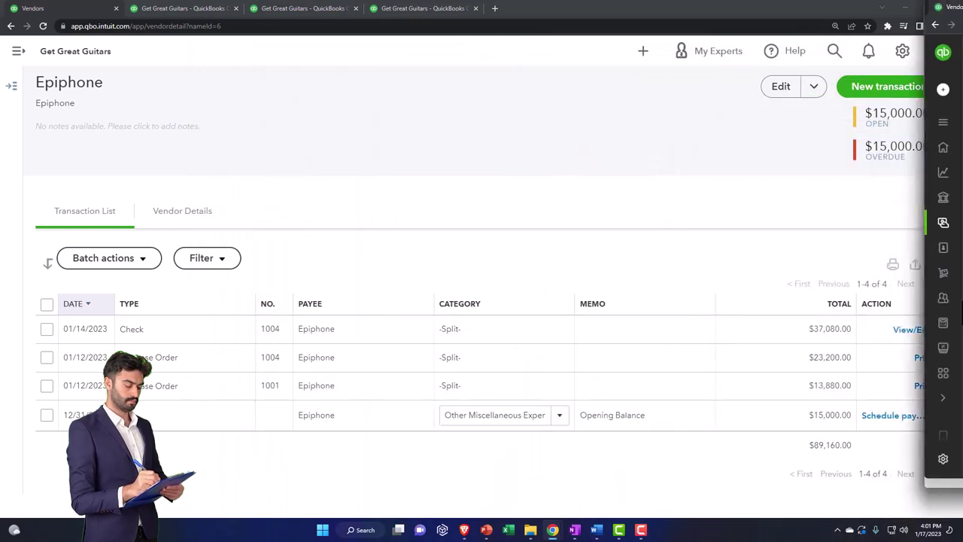
Step: Go to Expenses > Bills and check the Unpaid and Paid tabs for Epiphone's $15,000 bill
click(18, 53)
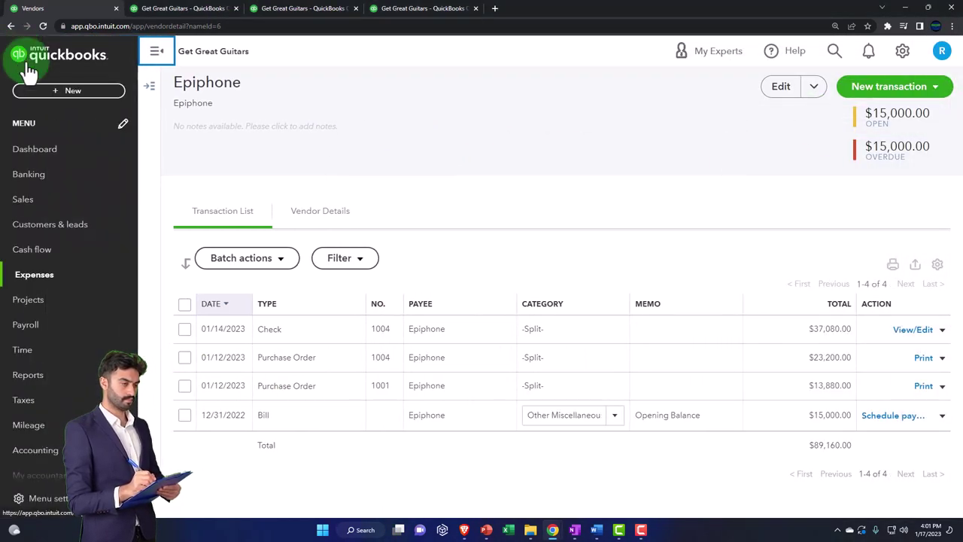
click(32, 278)
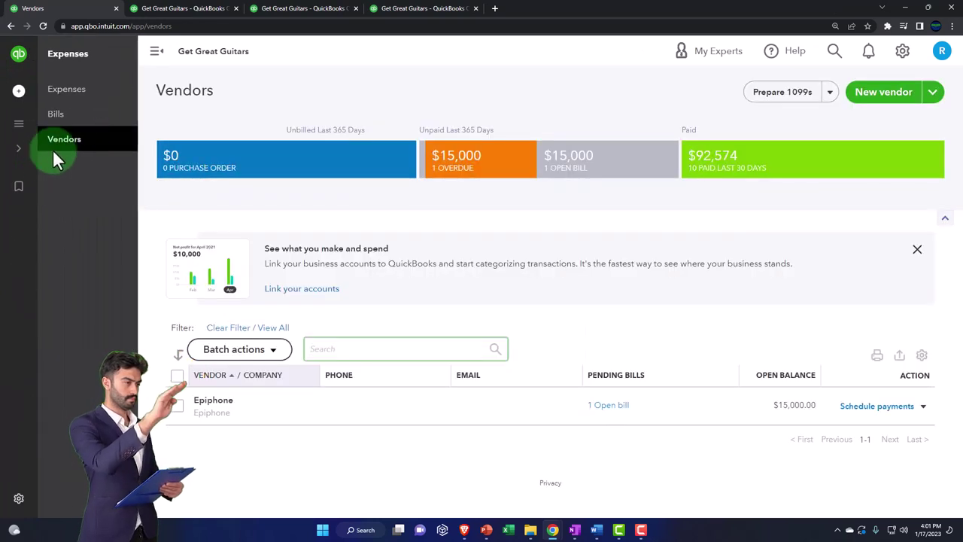
click(56, 115)
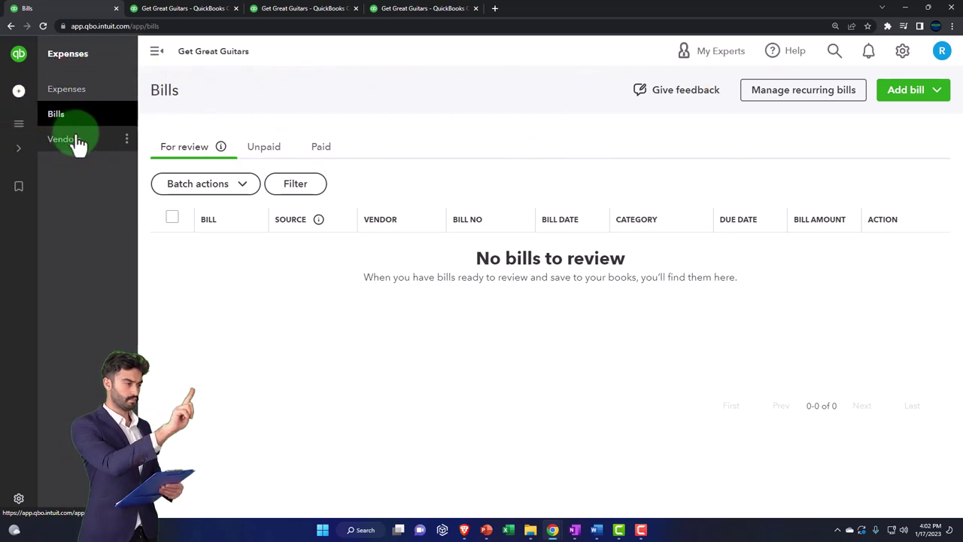
click(244, 150)
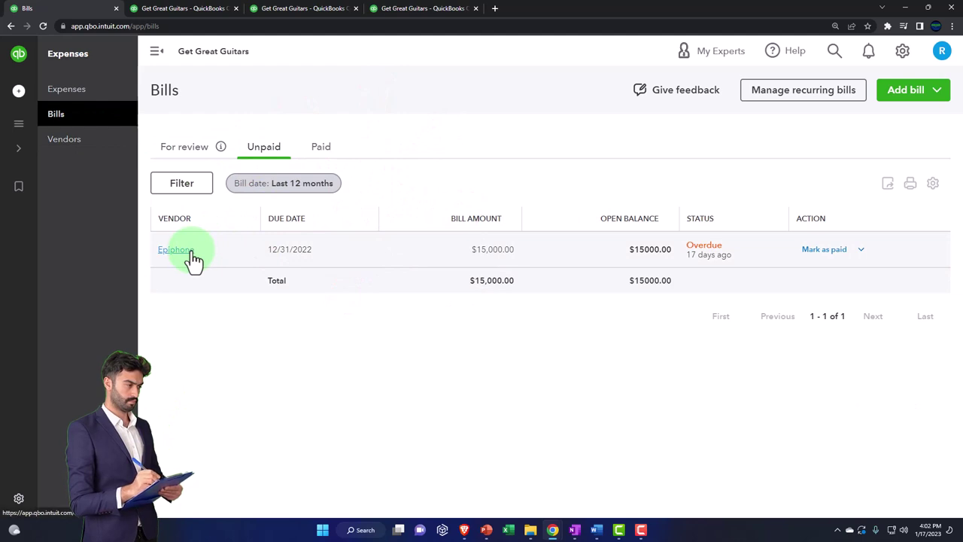
click(331, 150)
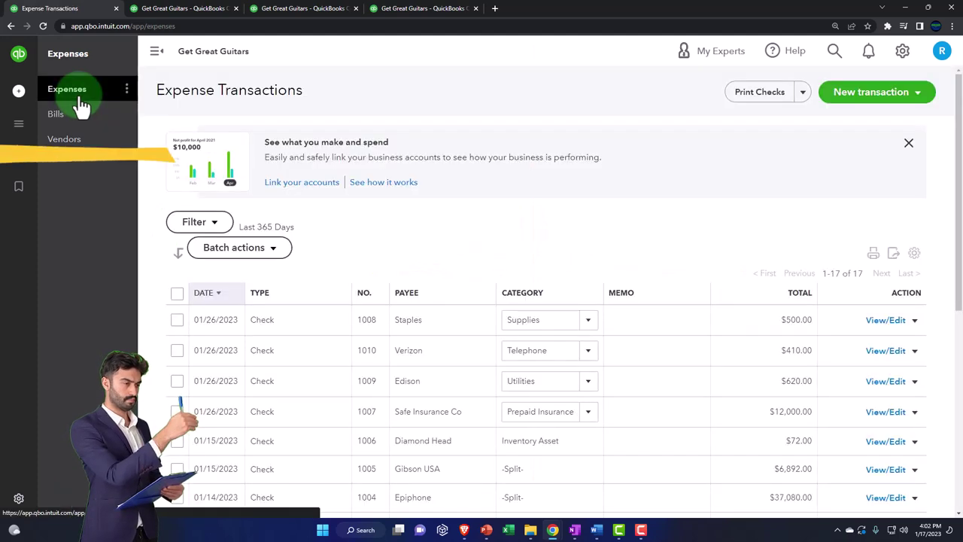
Step: Filter expense transactions to Type Bill and Status Open, leaving only Epiphone's $15,000.00 bill
click(157, 51)
click(78, 224)
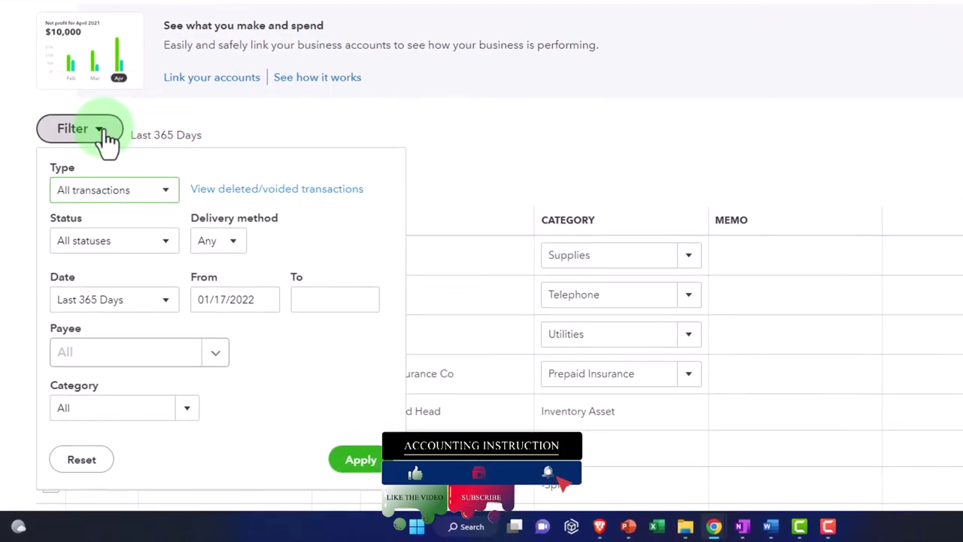
click(162, 191)
click(139, 274)
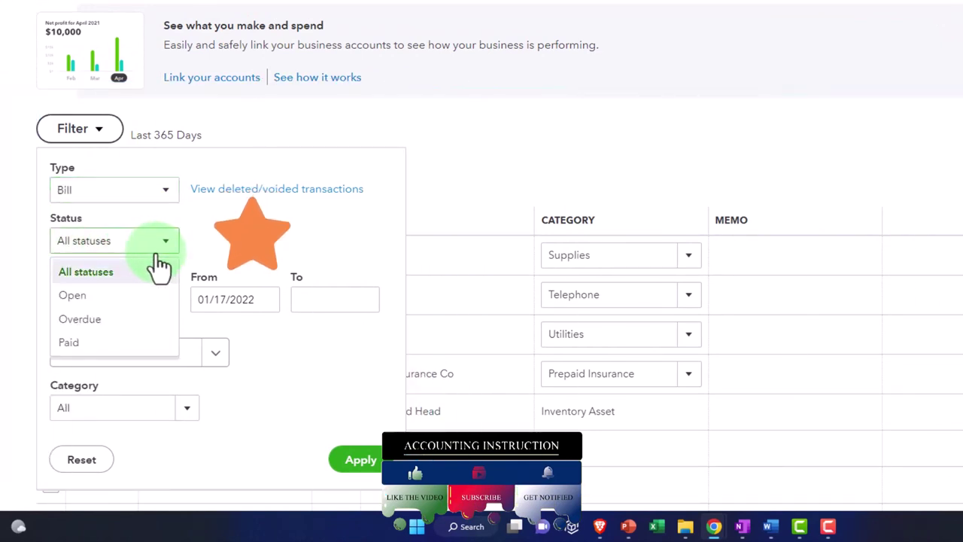
click(136, 301)
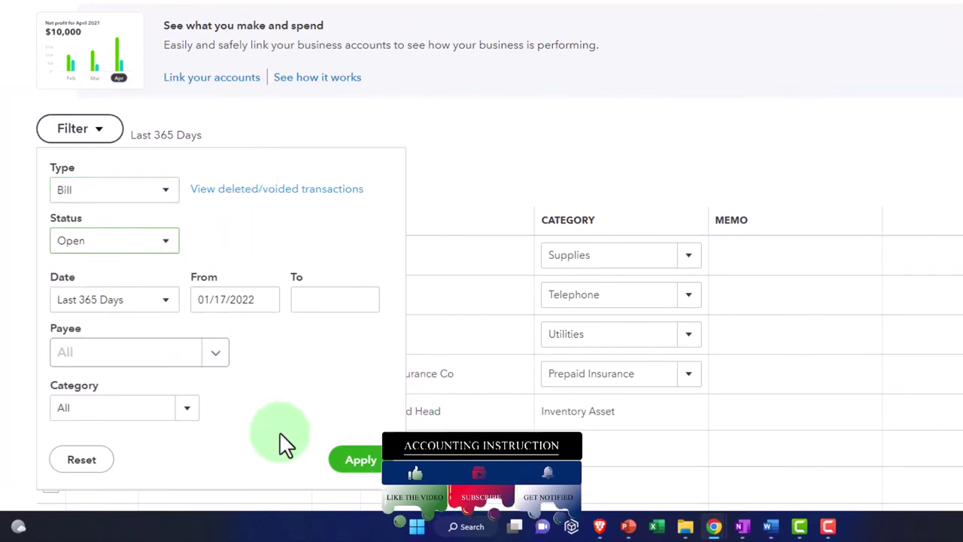
click(355, 462)
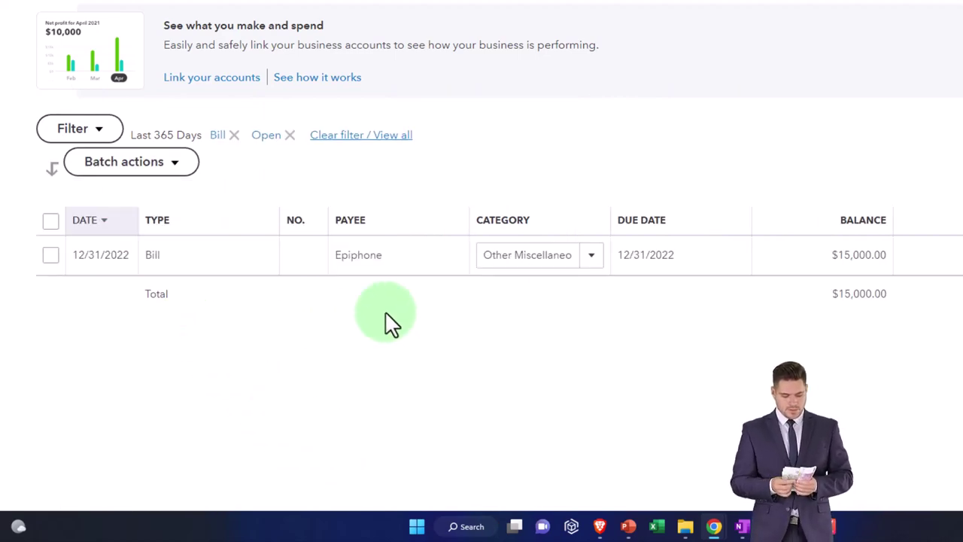
Step: In the sample company window, view Bookkeeping > Transactions expenses, showing 63 transactions
drag(961, 186, 457, 7)
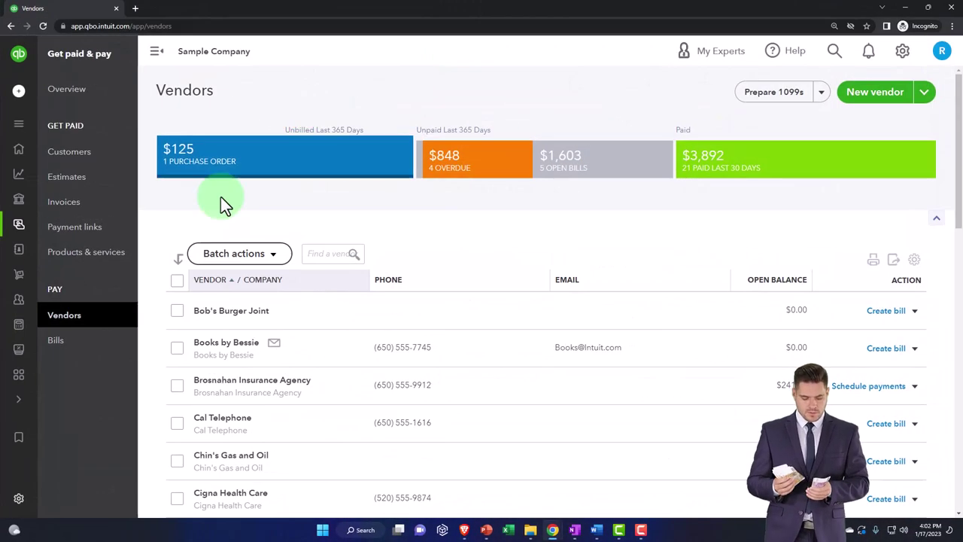
mouse_move(20, 297)
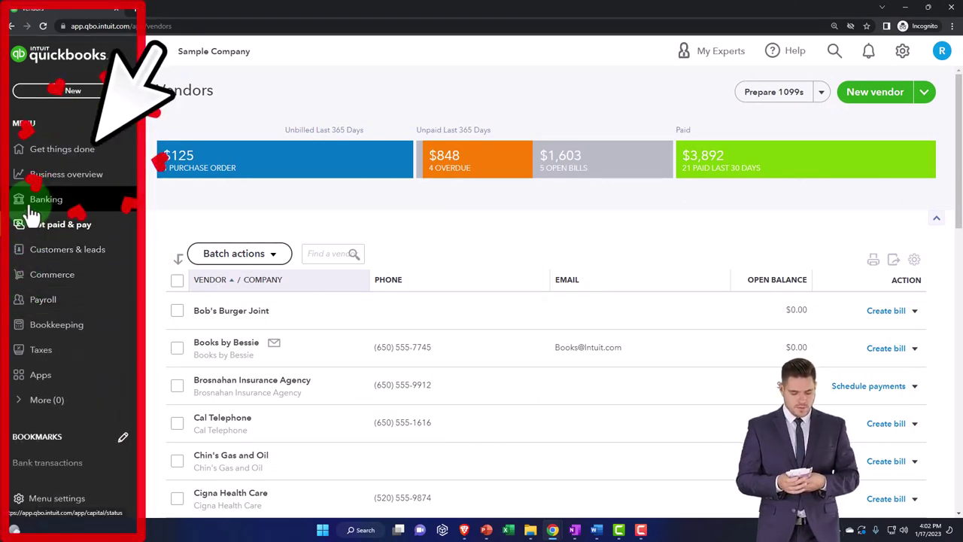
click(67, 335)
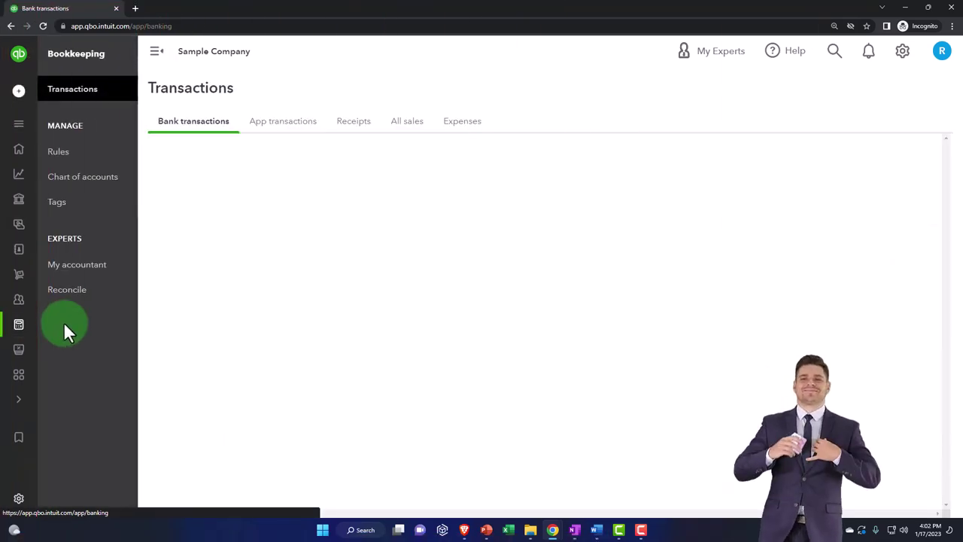
click(64, 111)
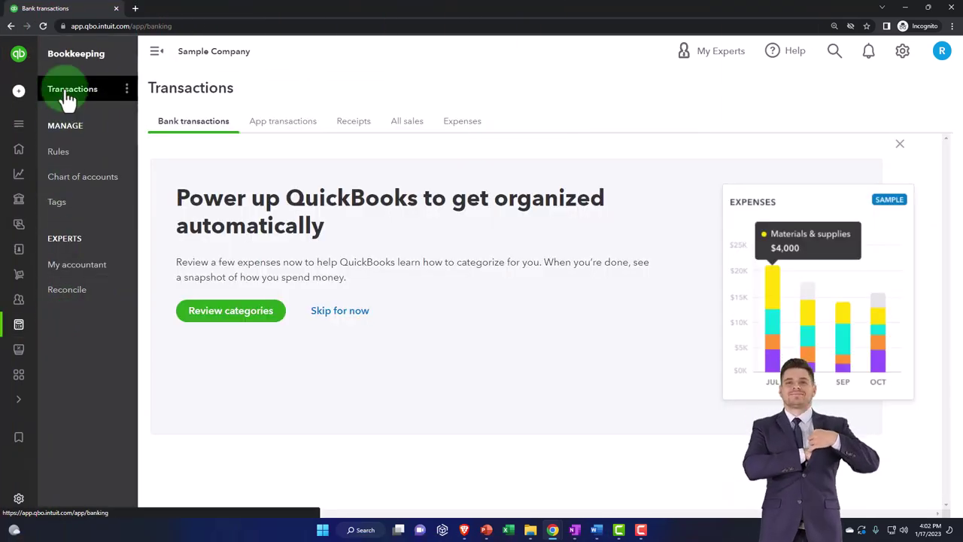
click(464, 124)
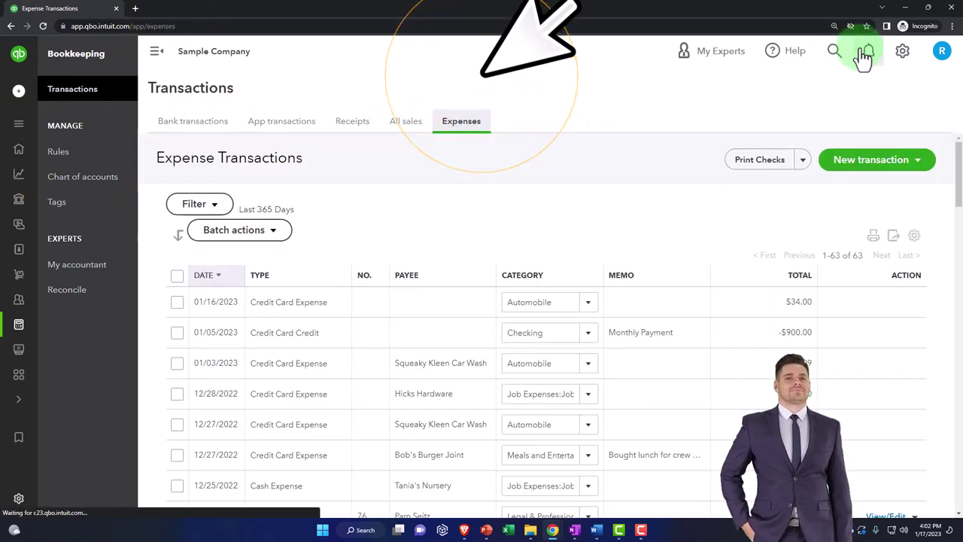
Step: Back in Get Great Guitars, start Pay bills from the + New menu
click(907, 7)
click(670, 298)
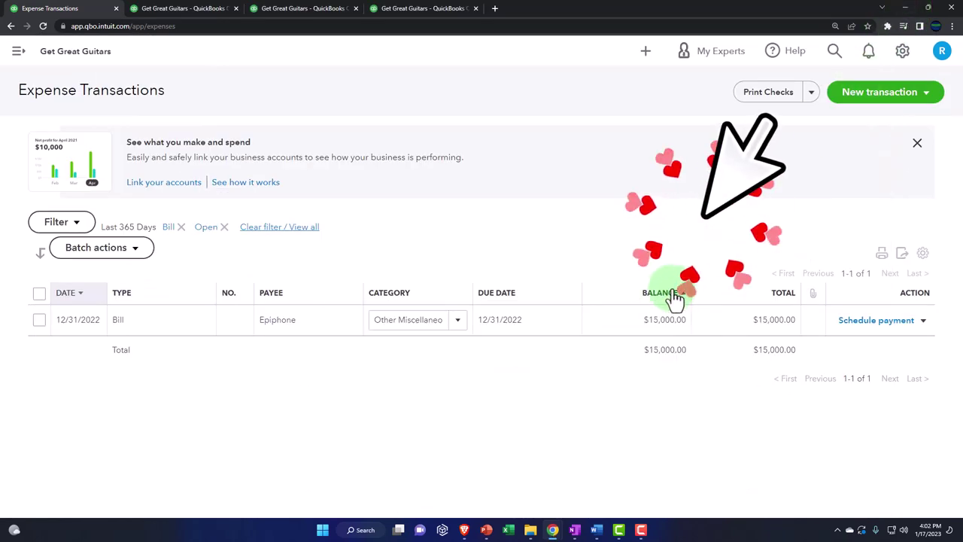
click(649, 54)
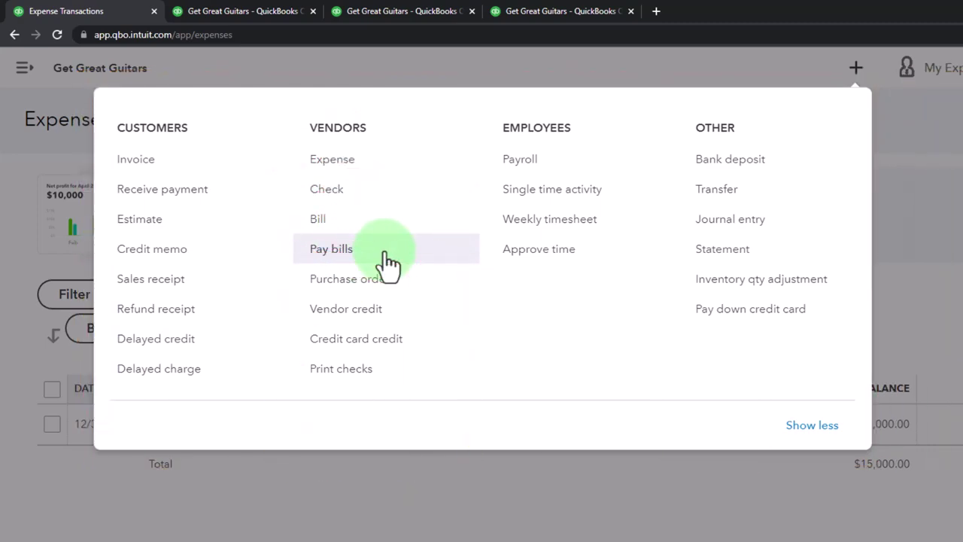
click(388, 260)
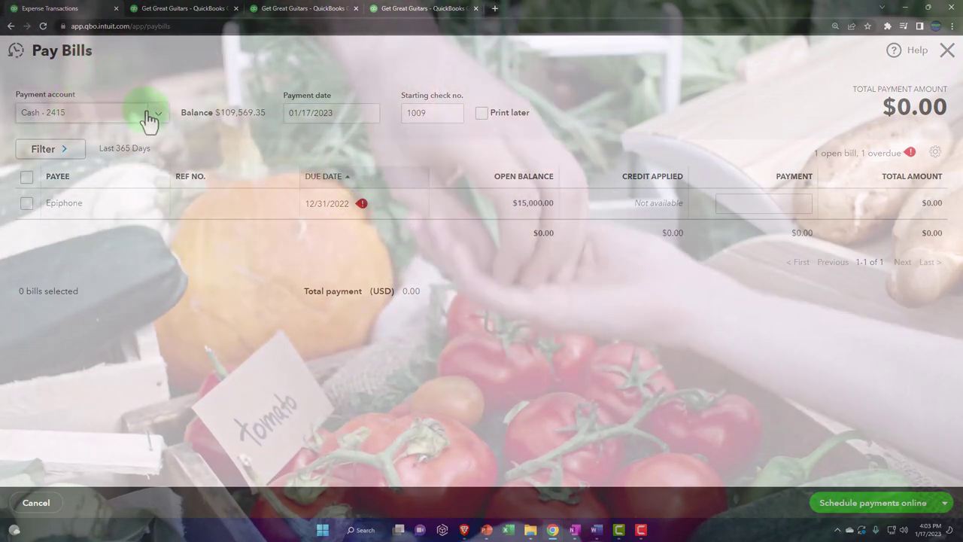
Step: Keep Cash - 2415 as payment account, date the payment 01/28/2023, and start at check 1011
click(159, 115)
click(158, 115)
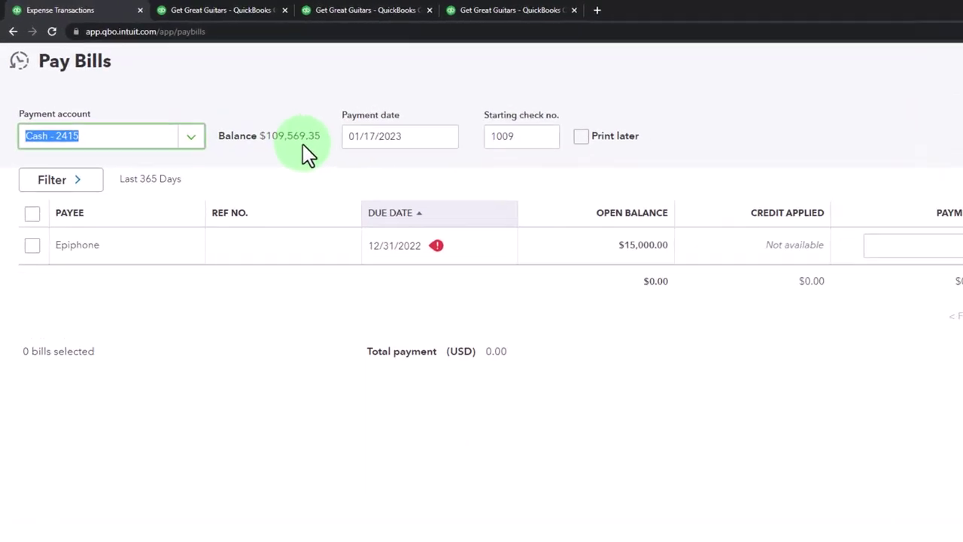
click(415, 136)
key(plus)
key(plus)
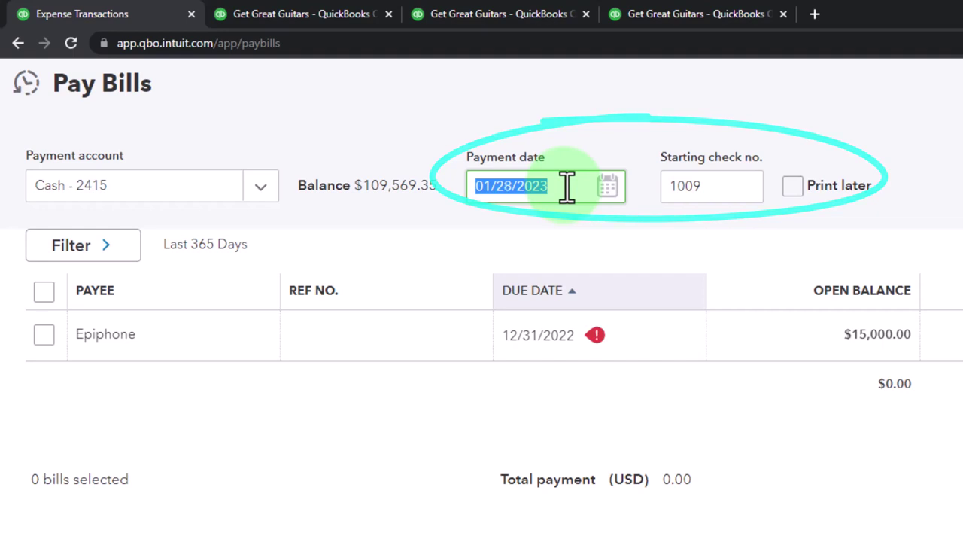
key(Tab)
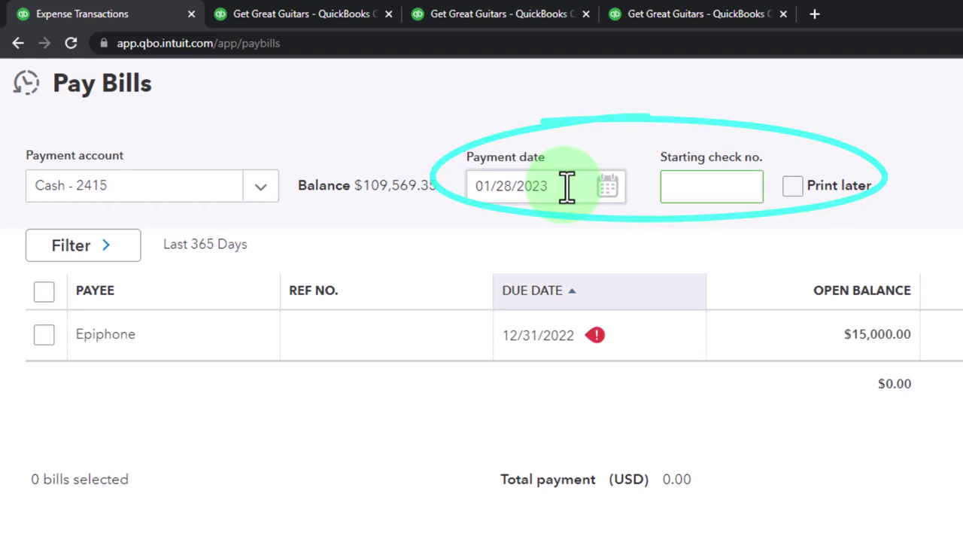
text(1011)
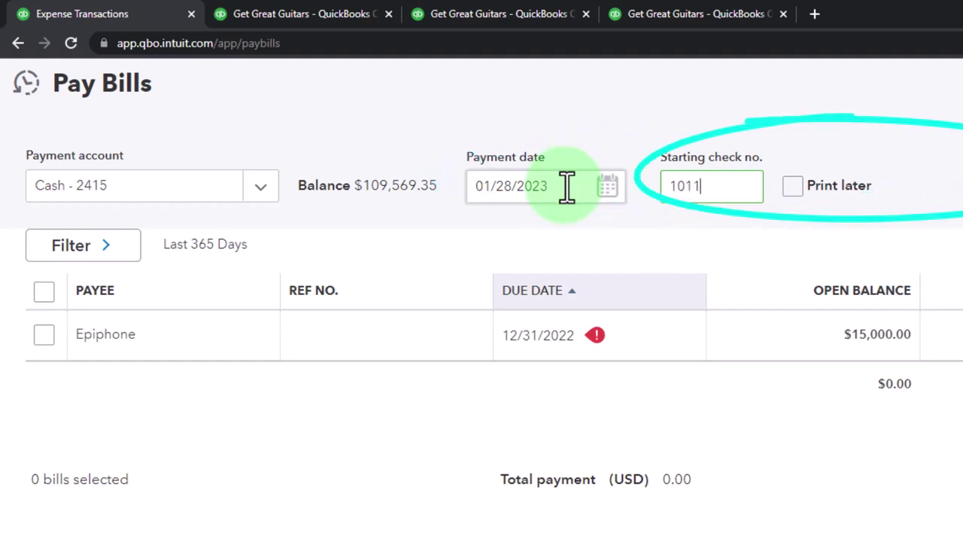
key(Tab)
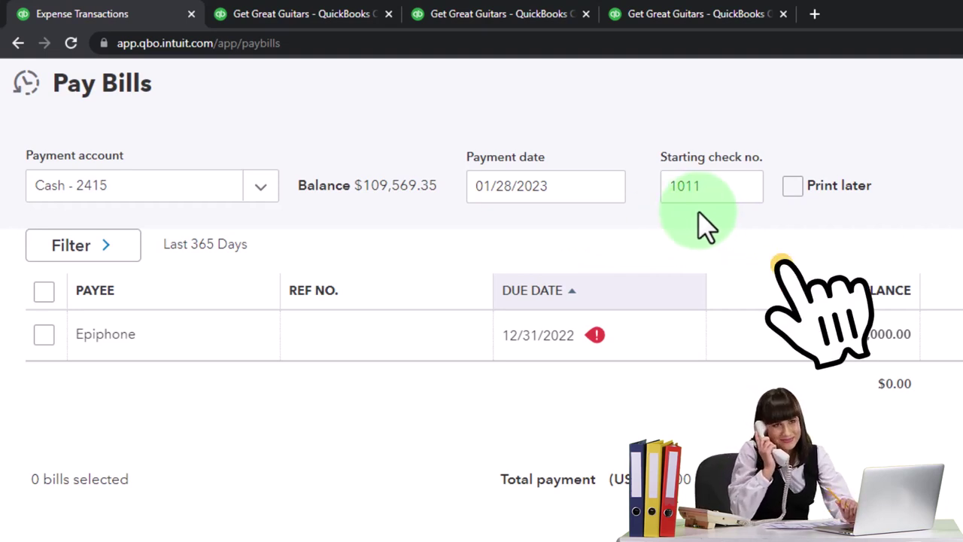
click(791, 189)
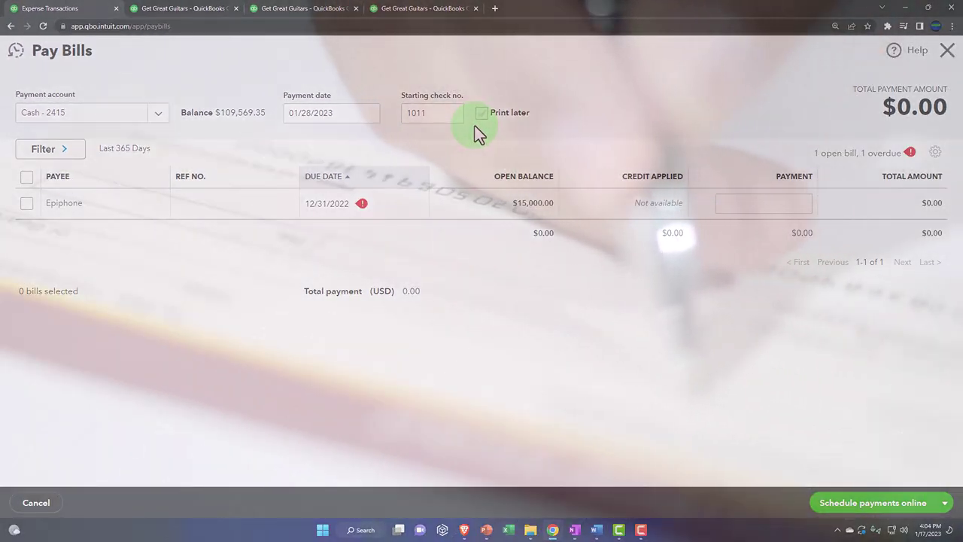
click(477, 120)
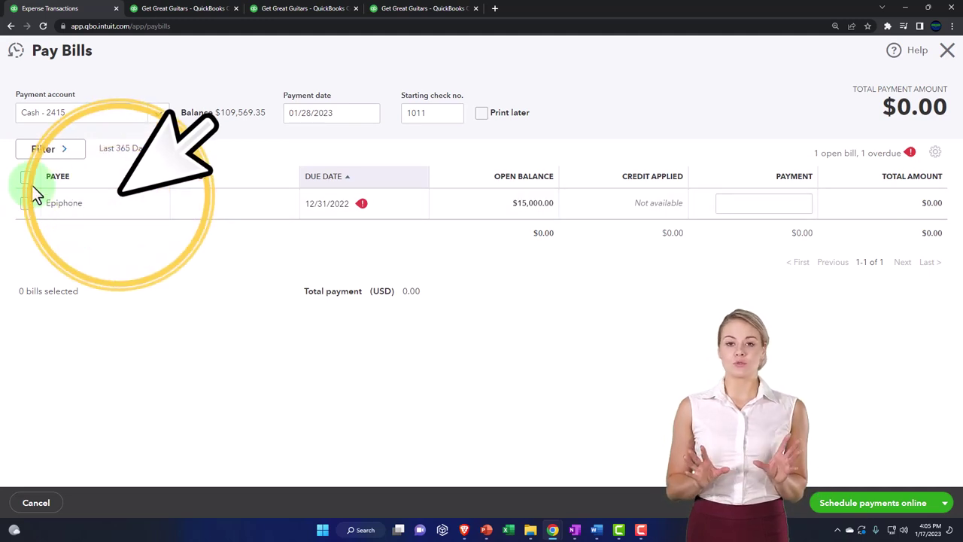
click(57, 154)
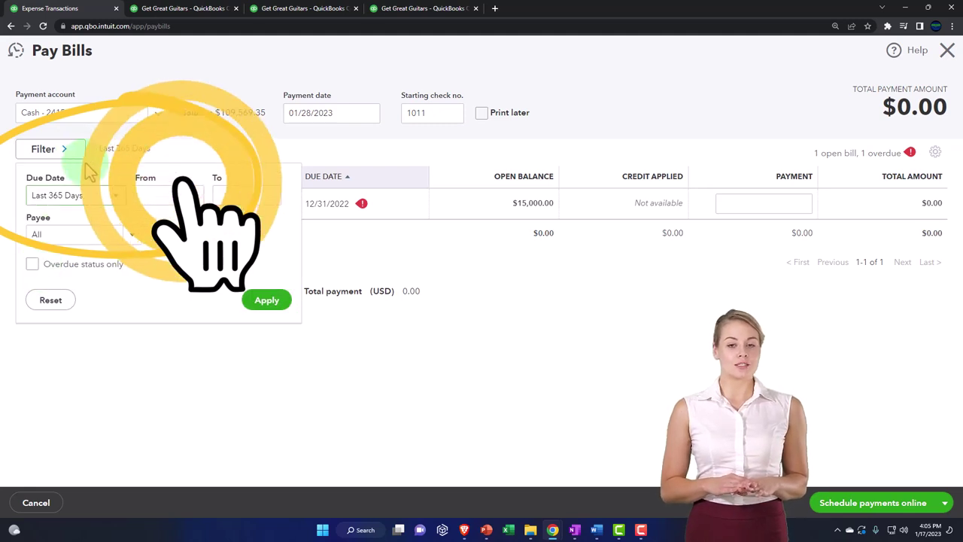
click(77, 156)
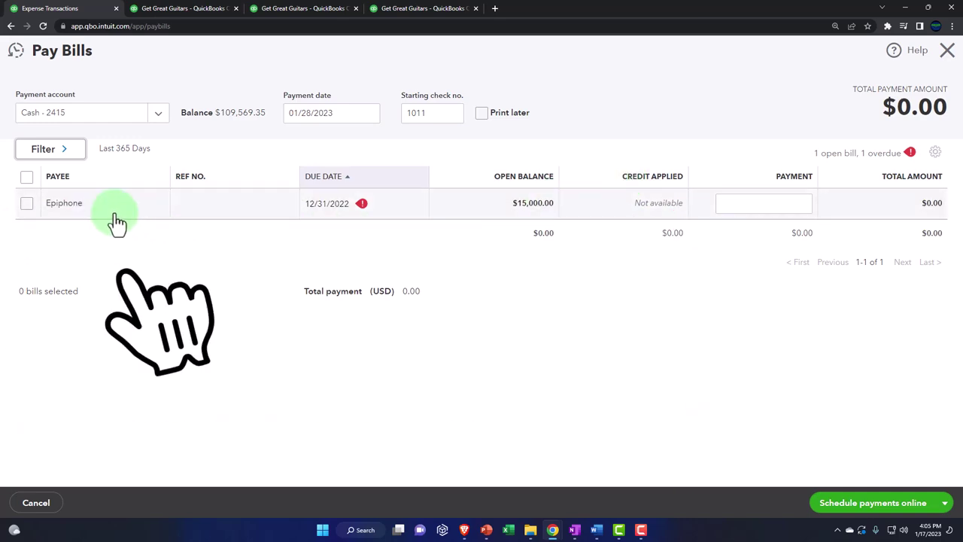
Step: Tick Epiphone's $15,000.00 bill for full payment and Save and close the bill payment
click(26, 203)
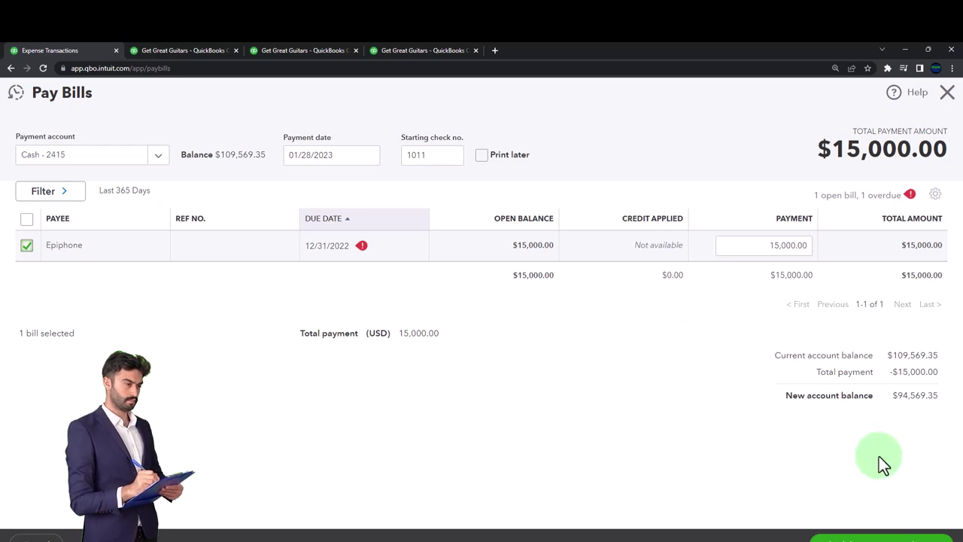
click(942, 538)
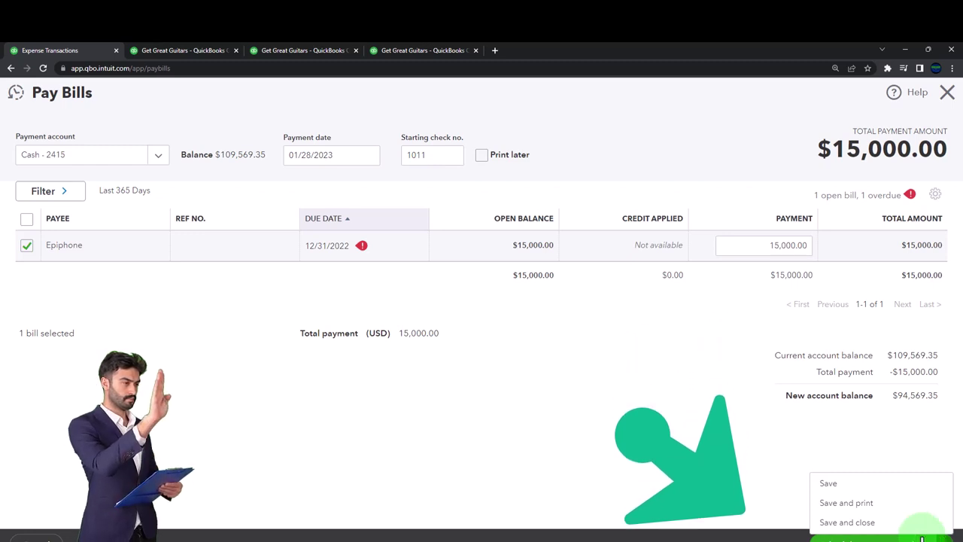
click(847, 522)
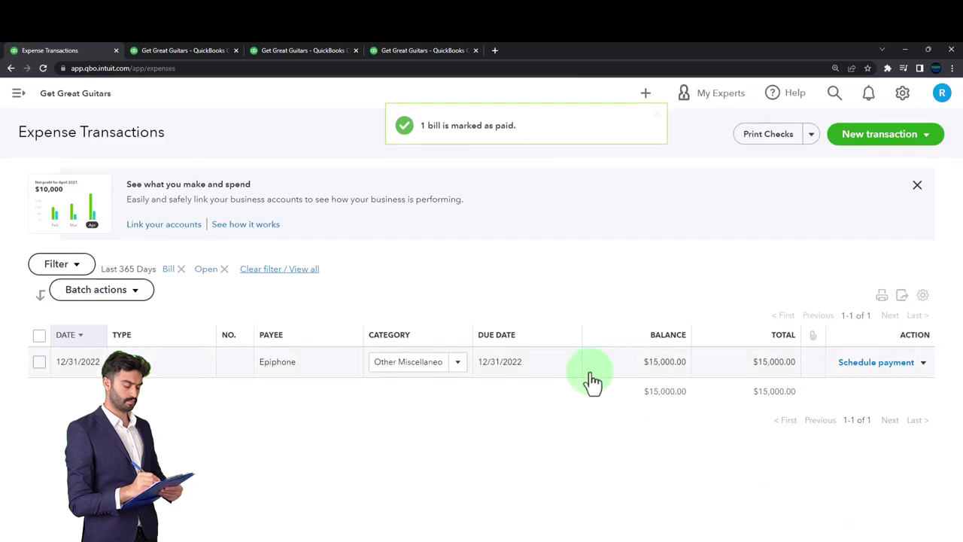
Step: Rerun the Balance Sheet and drill into Cash - 2415, showing check 1011 to Epiphone for -15,000.00
click(177, 53)
scroll(234, 248, up, 10)
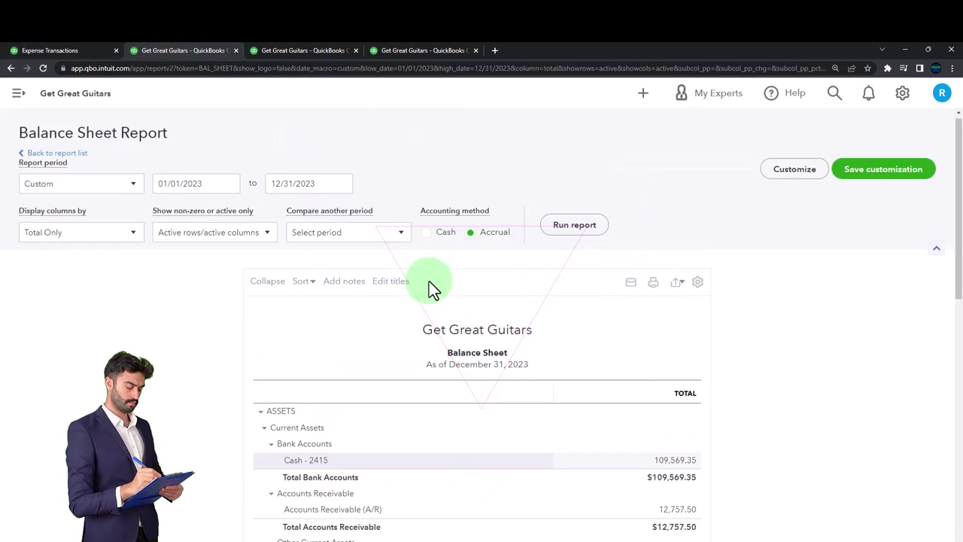
click(574, 228)
scroll(577, 353, down, 3)
key(ctrl+plus)
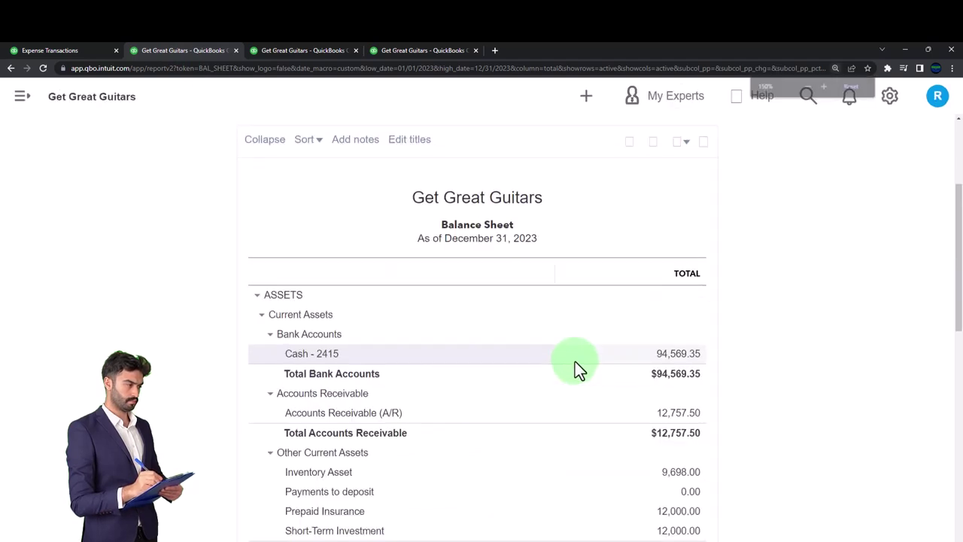
key(ctrl+plus)
scroll(564, 346, down, 1)
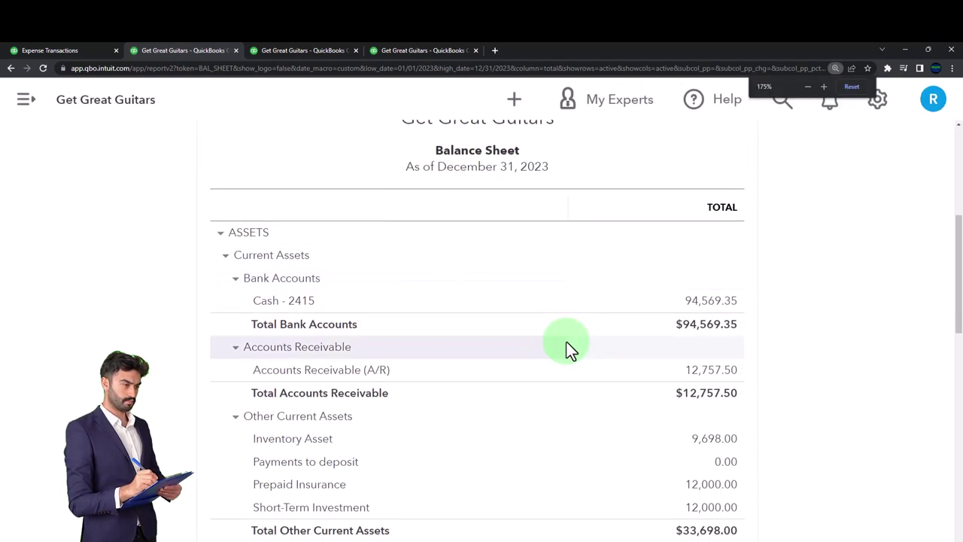
click(717, 308)
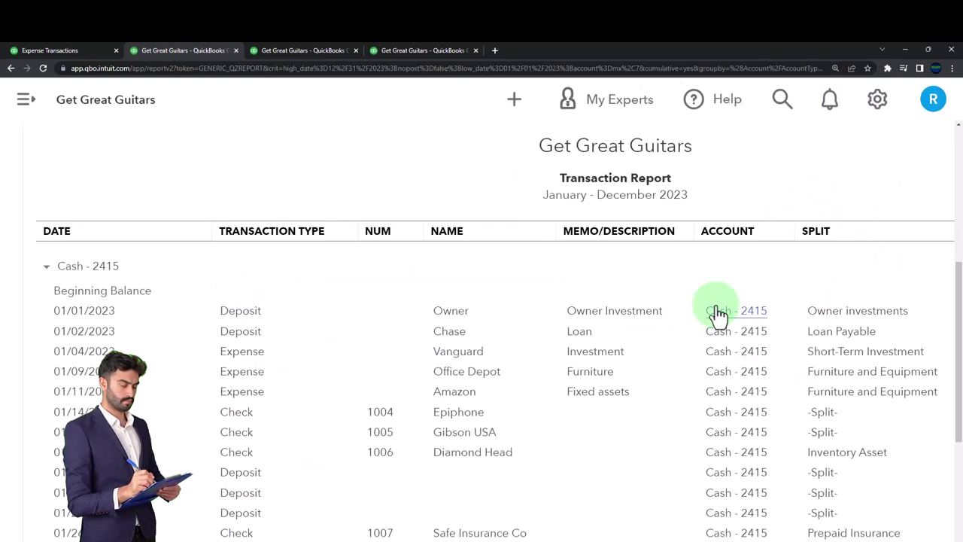
key(ctrl+minus)
key(ctrl+minus)
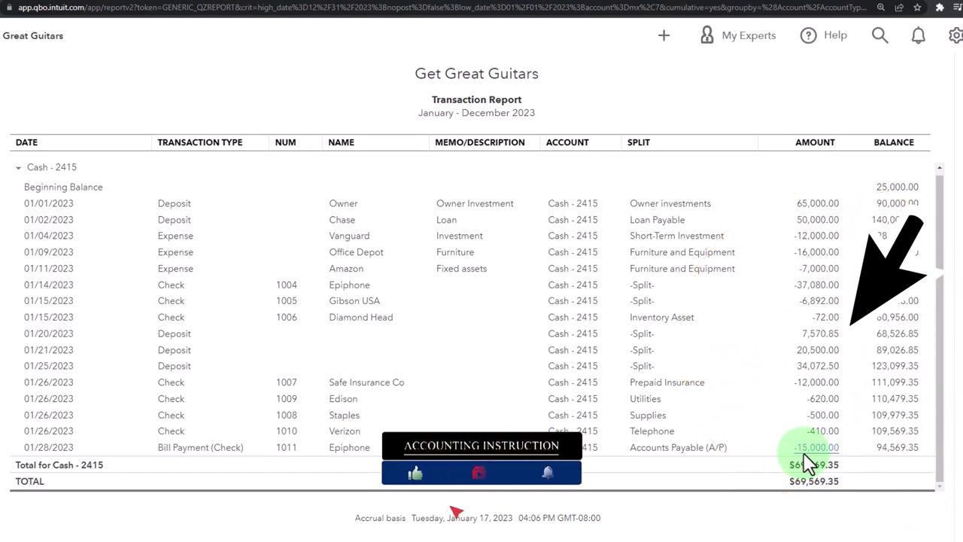
click(190, 273)
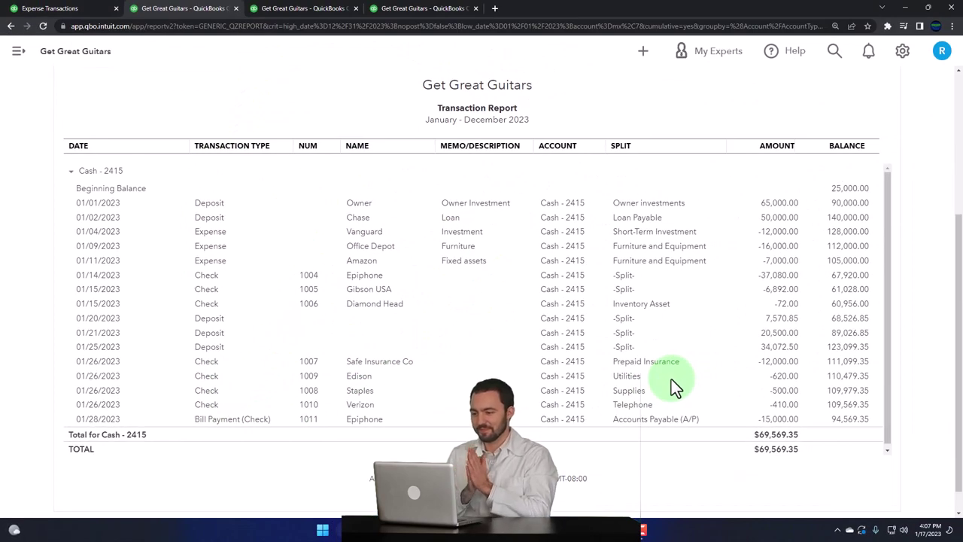
Step: Customize the Cash - 2415 report and enable the Transaction Type filter
scroll(707, 366, up, 3)
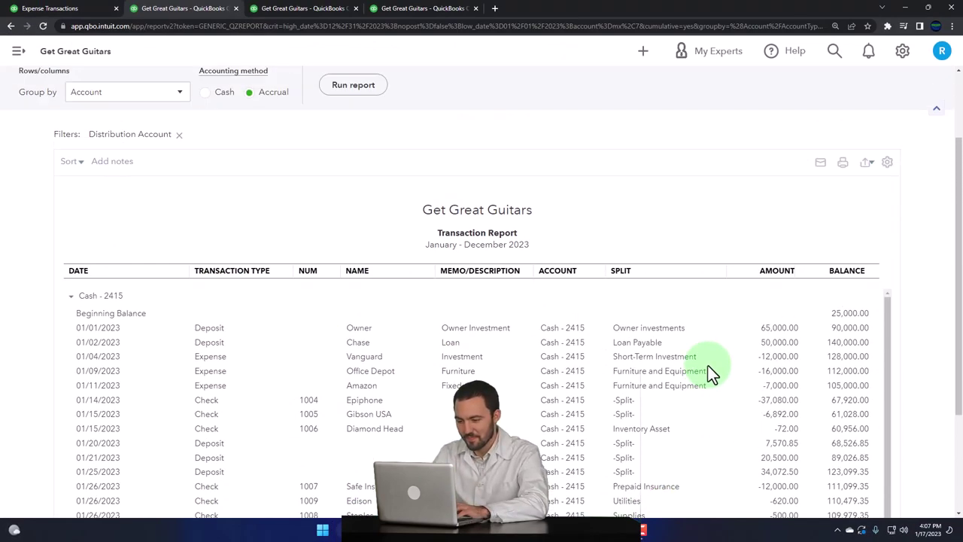
click(797, 140)
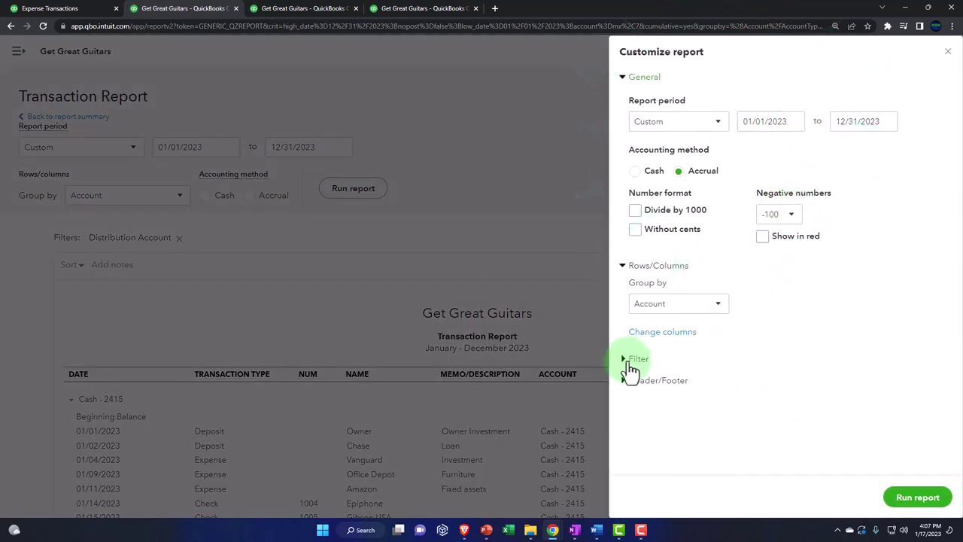
click(628, 360)
scroll(644, 323, down, 2)
click(635, 269)
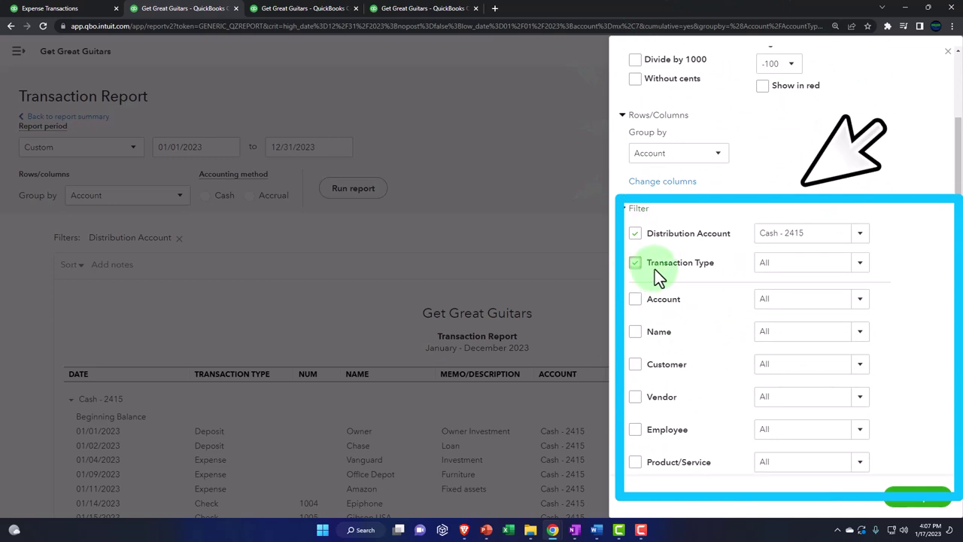
click(866, 277)
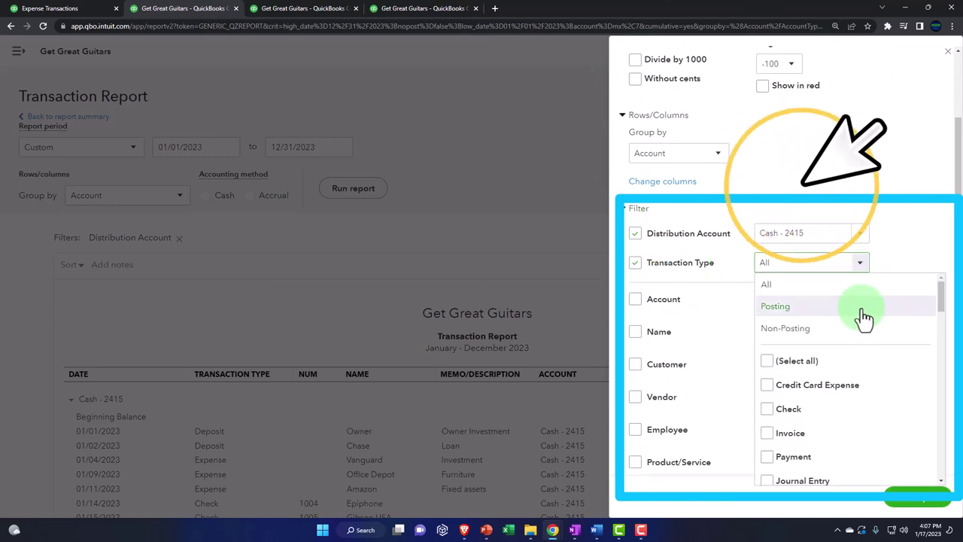
Step: Select Check, Bill Payment (Check) and Expense, then rerun the report totalling -107,574.00
scroll(869, 328, down, 1)
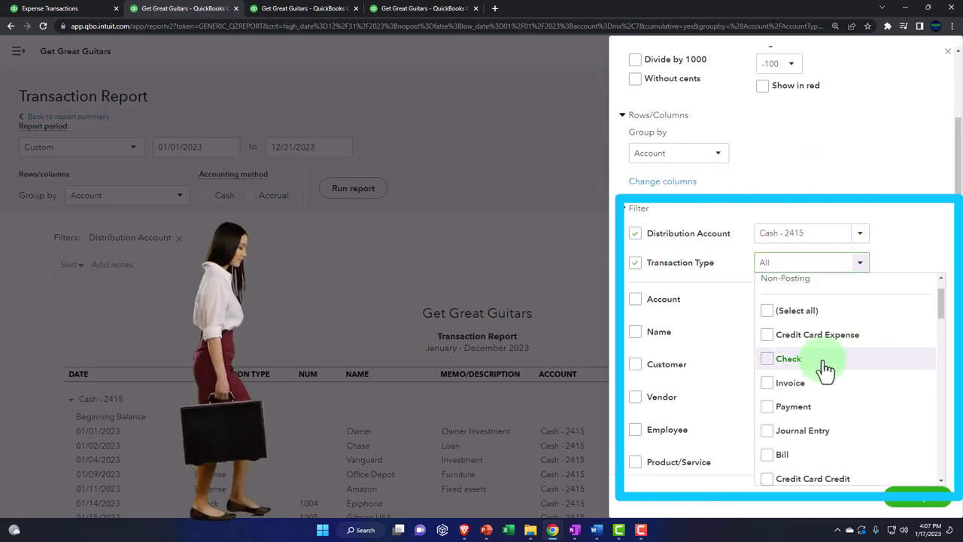
click(767, 361)
scroll(820, 376, down, 3)
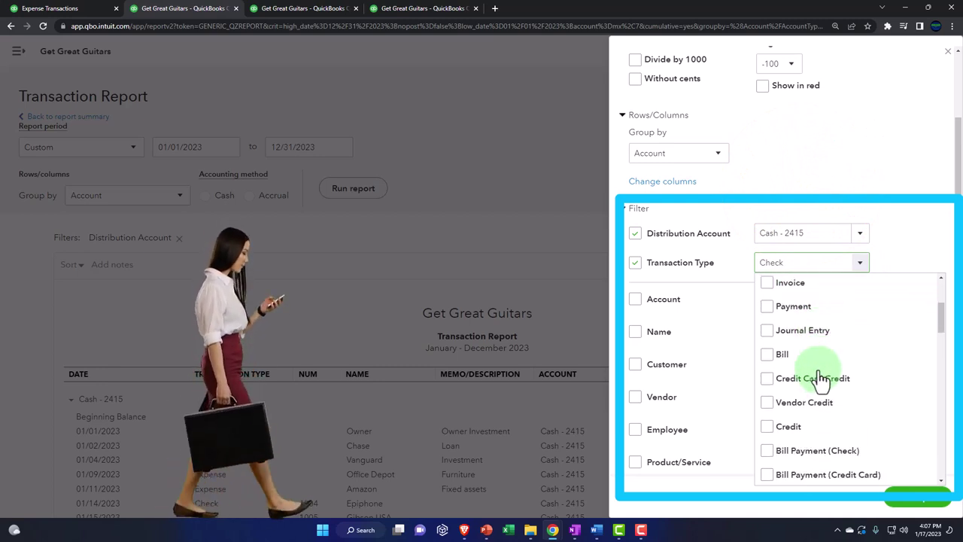
scroll(820, 380, down, 1)
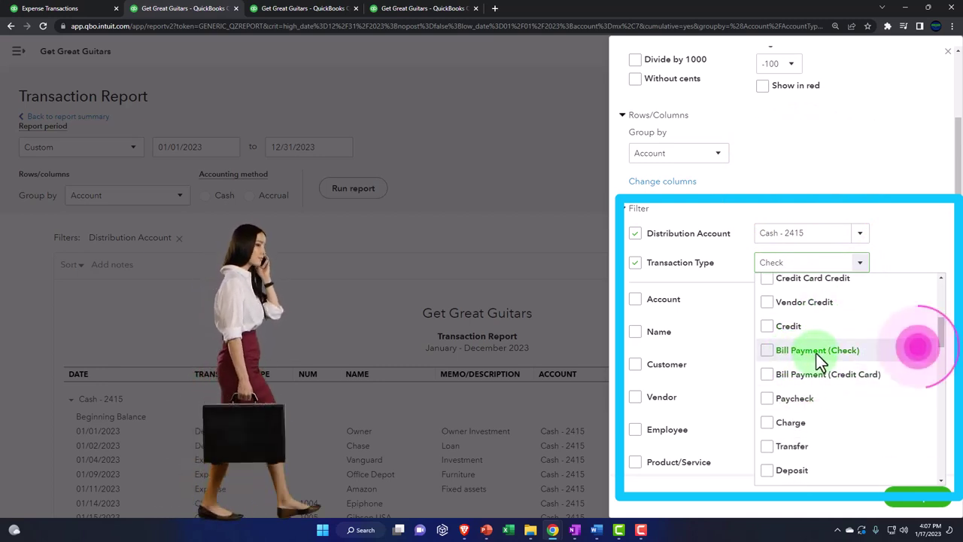
click(771, 352)
scroll(829, 354, down, 3)
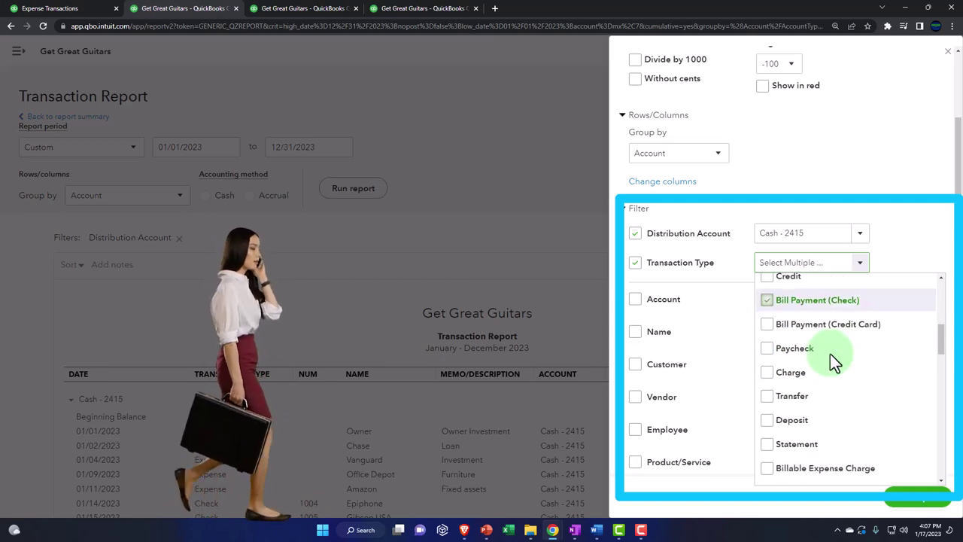
scroll(833, 364, down, 5)
scroll(833, 364, down, 7)
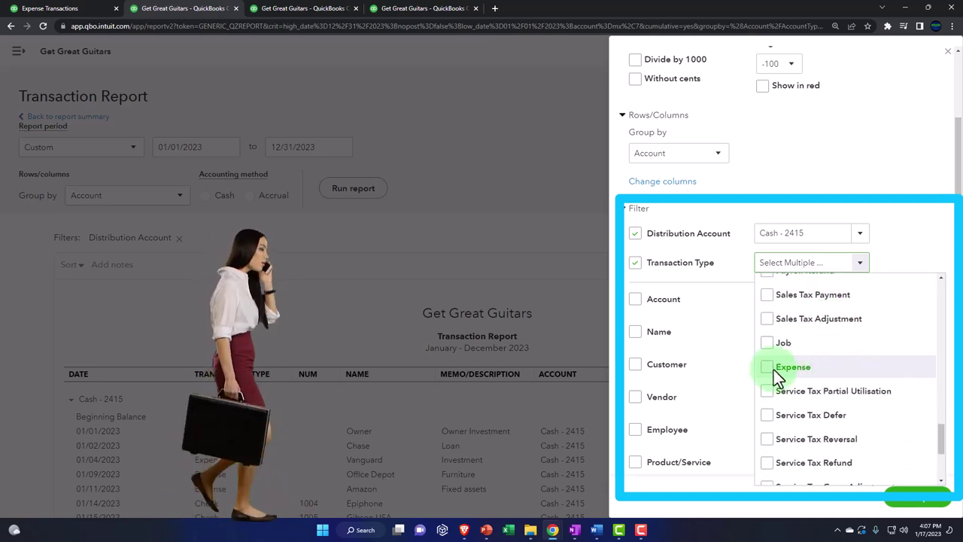
click(771, 368)
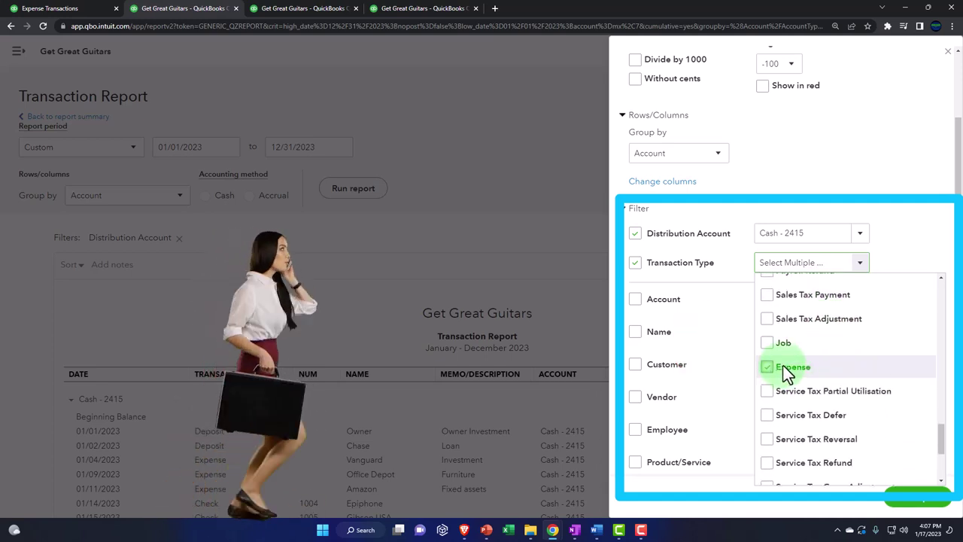
click(914, 221)
click(917, 497)
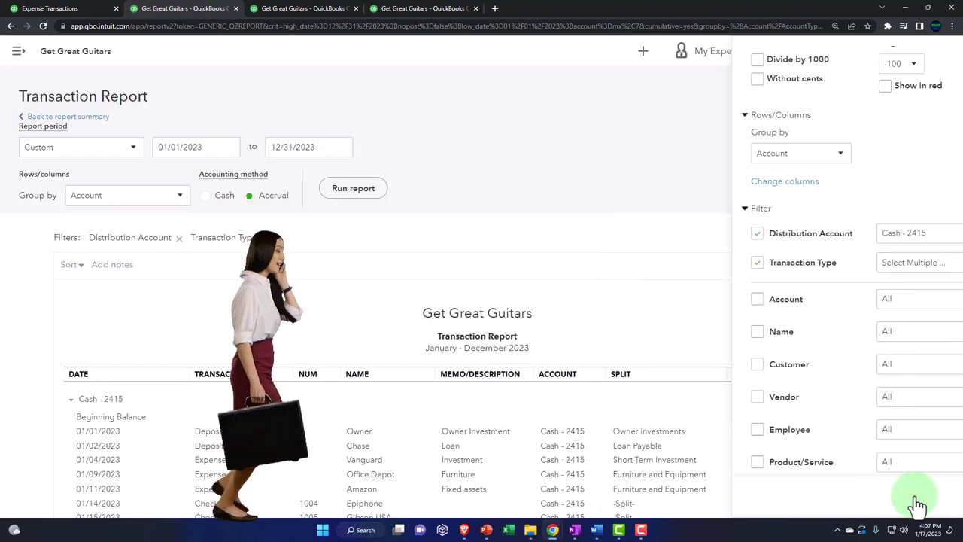
scroll(677, 410, down, 3)
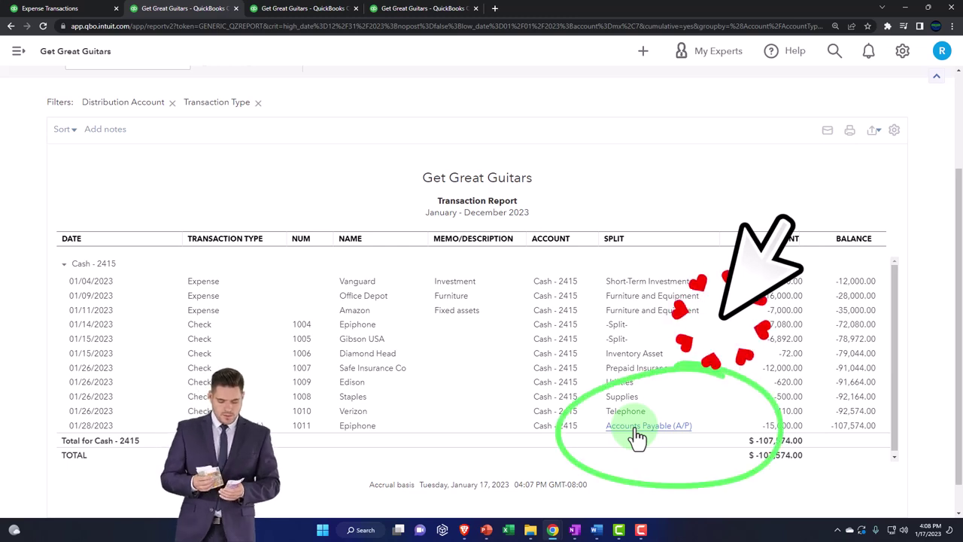
Step: Drill into Accounts Payable on the Balance Sheet and inspect bill payment 1011 for -15,000.00
scroll(23, 402, up, 2)
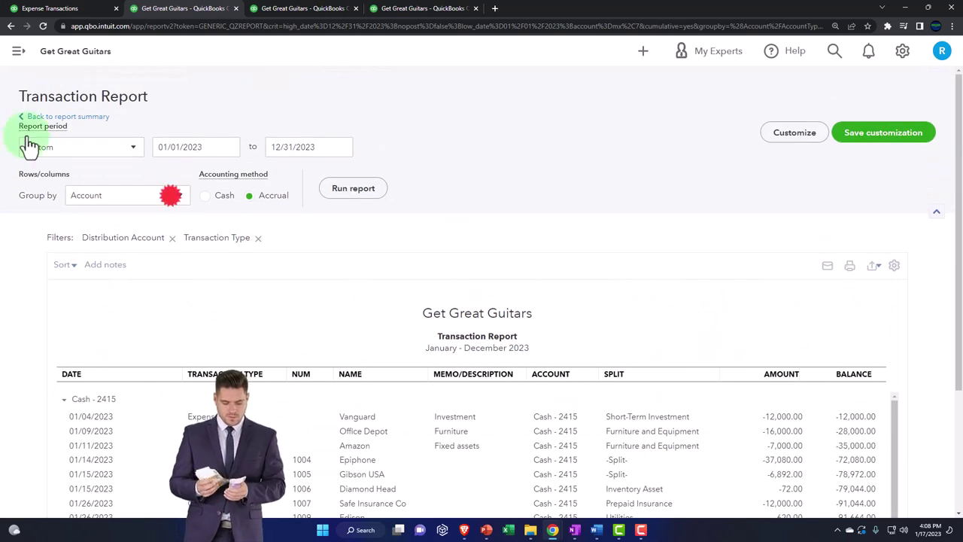
click(79, 118)
scroll(82, 127, down, 4)
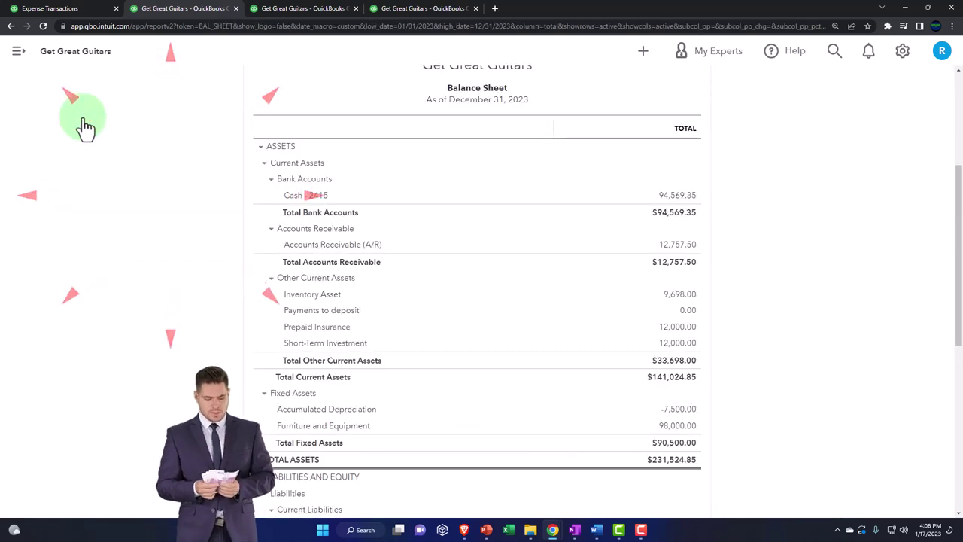
scroll(84, 126, down, 3)
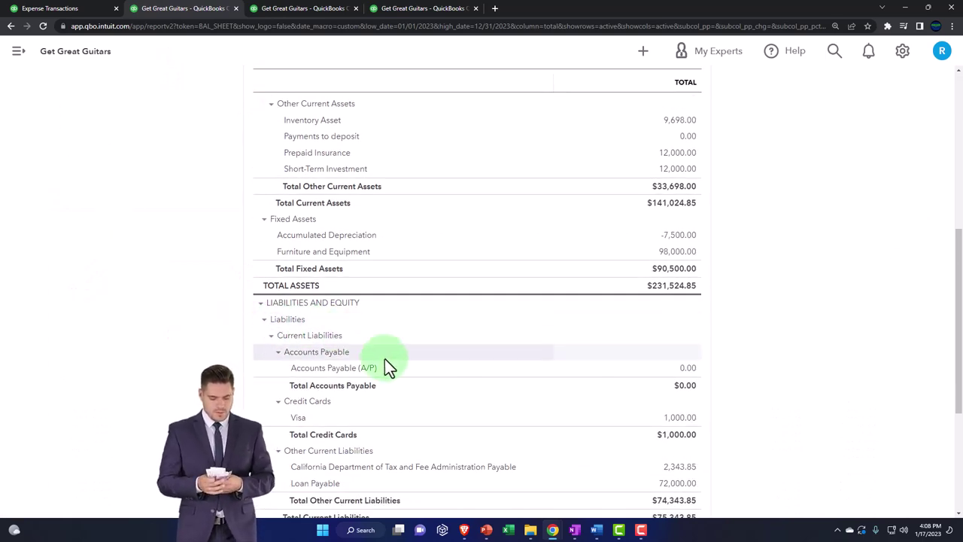
click(481, 367)
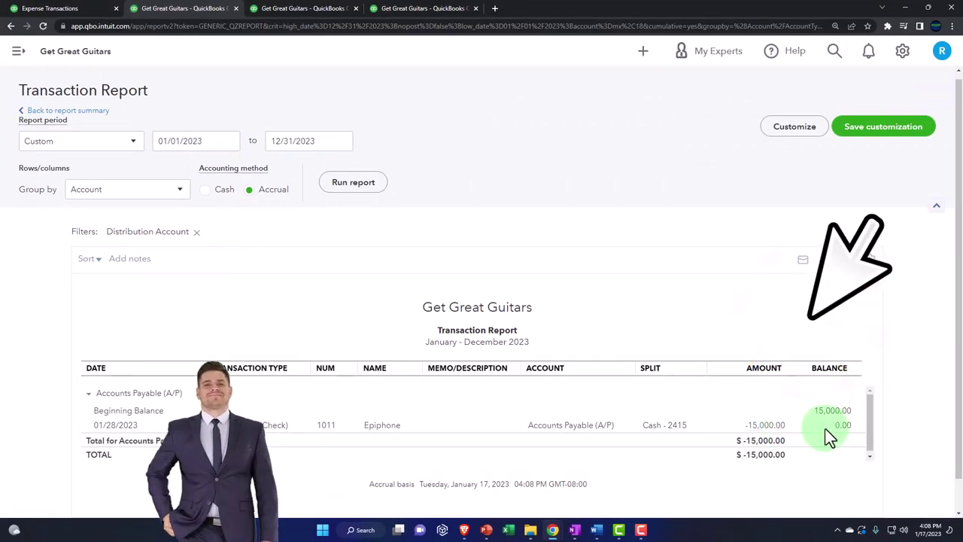
click(771, 427)
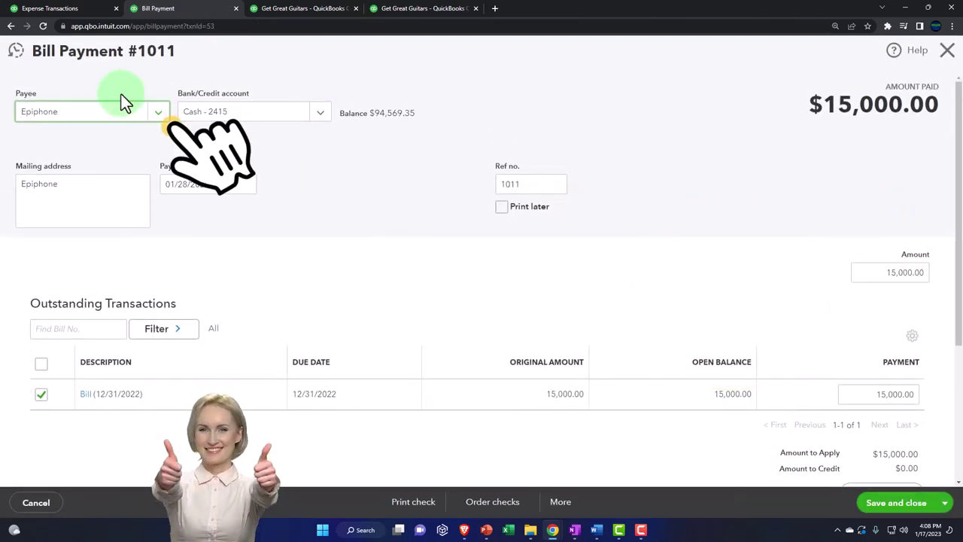
click(945, 52)
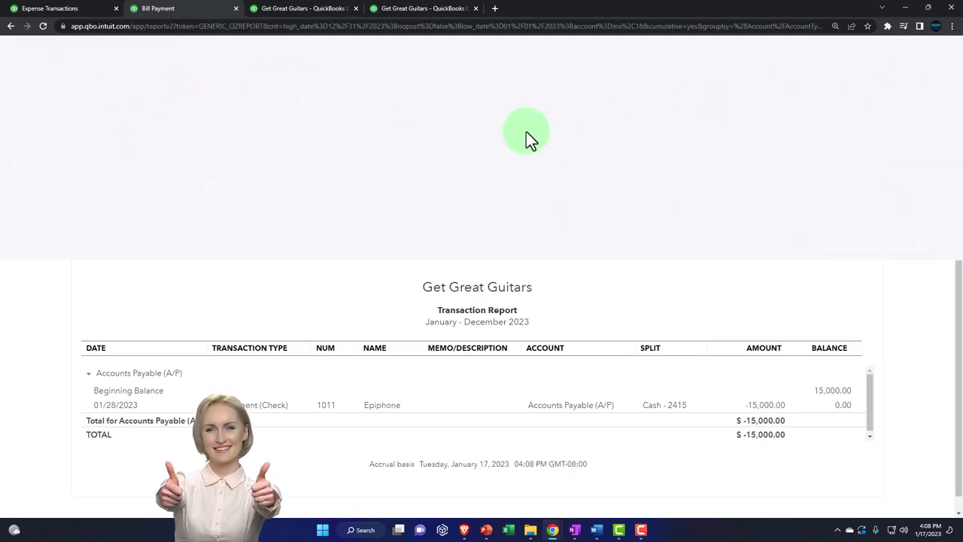
Step: Rerun the A/P Aging Summary as of 12/31/2023, which now shows no data
click(103, 119)
click(410, 10)
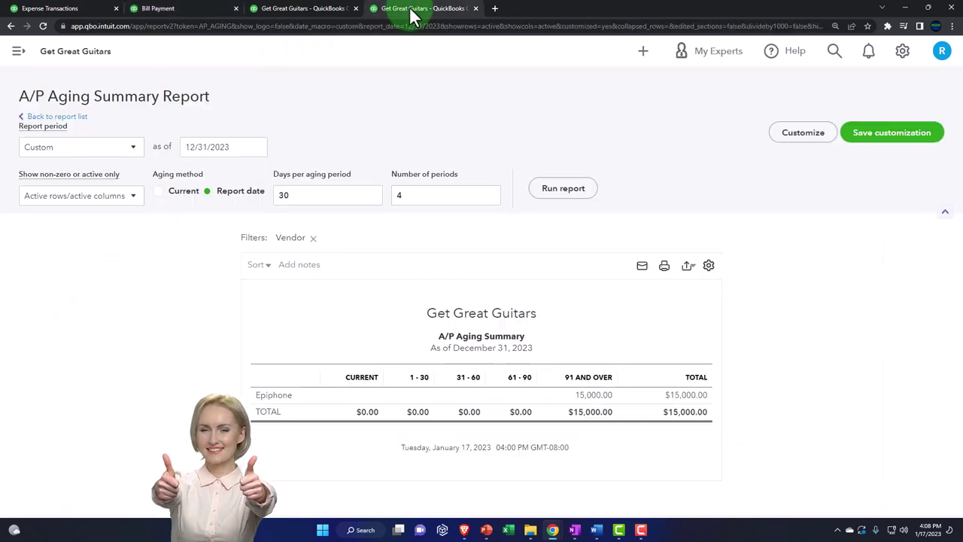
click(565, 194)
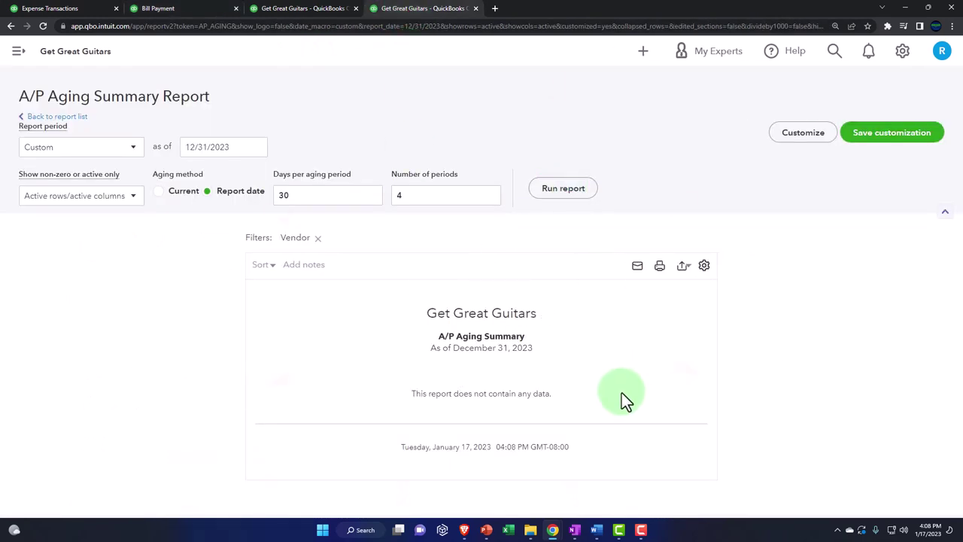
Step: From Expenses > Vendors, show all vendors, open Epiphone, and open its Bill Payment (Check) 1011
click(86, 10)
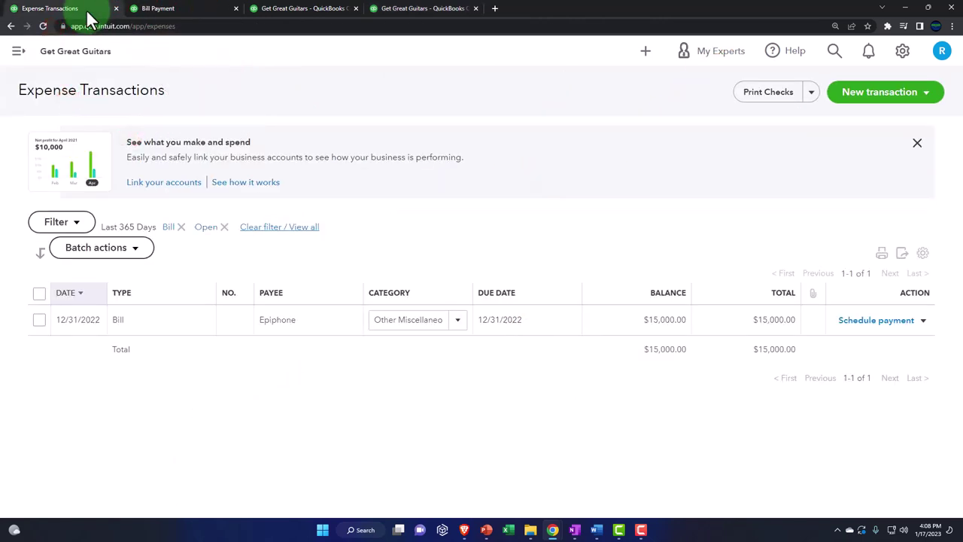
click(22, 54)
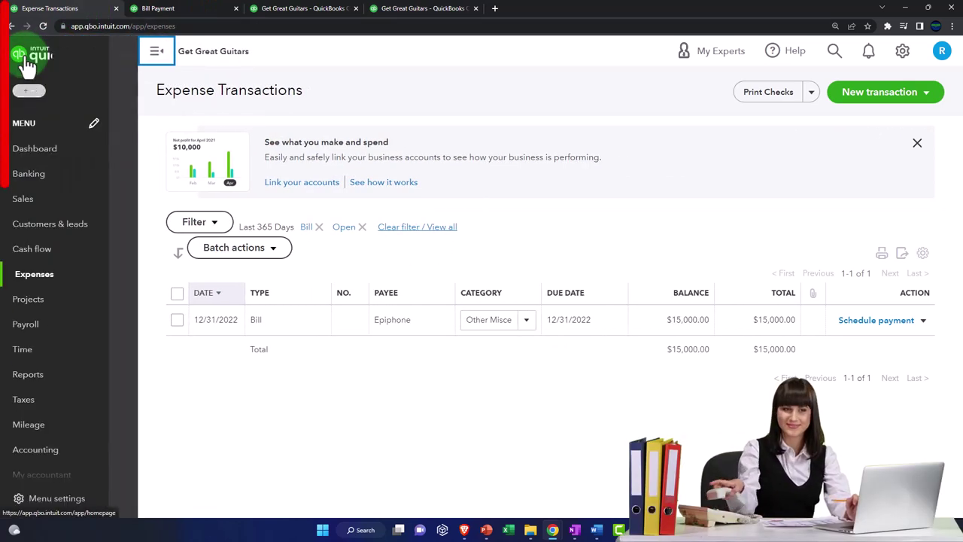
click(36, 274)
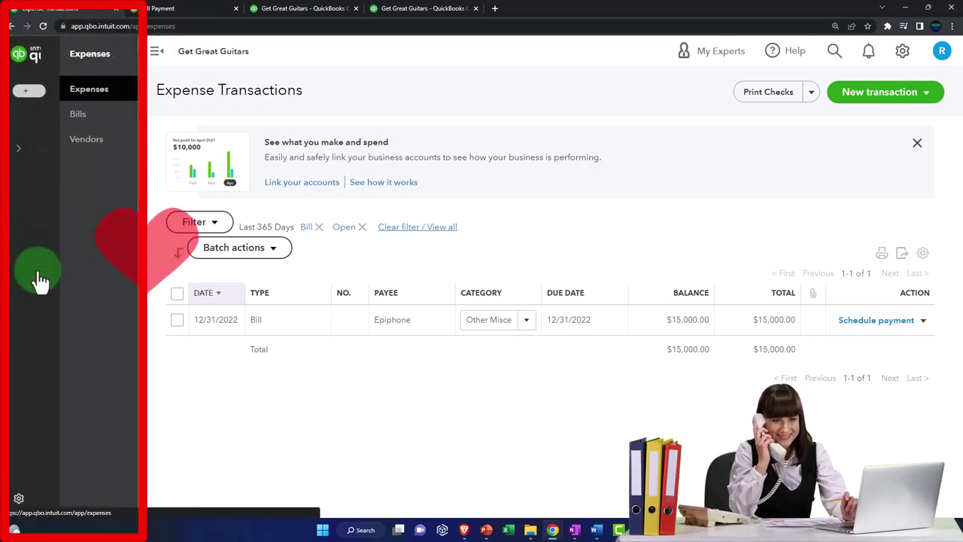
click(69, 150)
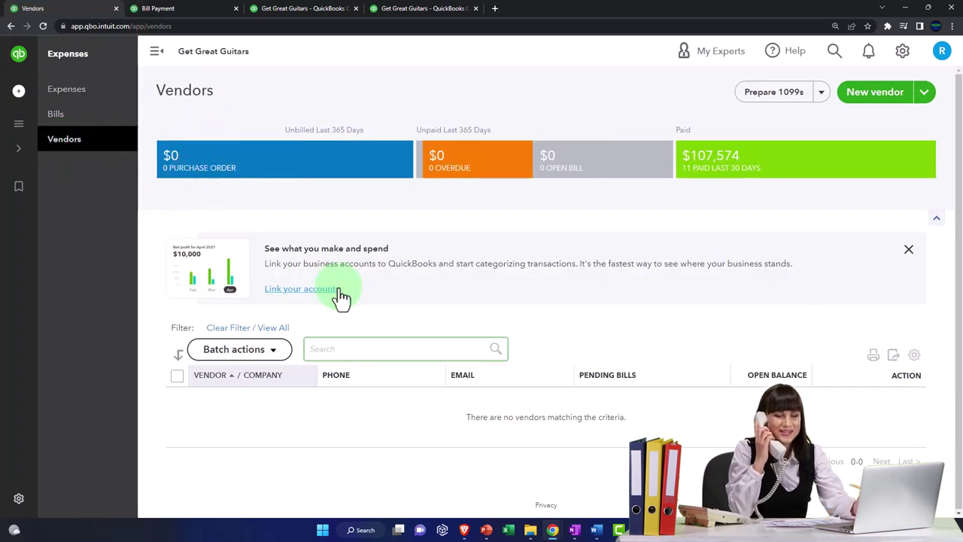
click(274, 328)
scroll(285, 306, down, 3)
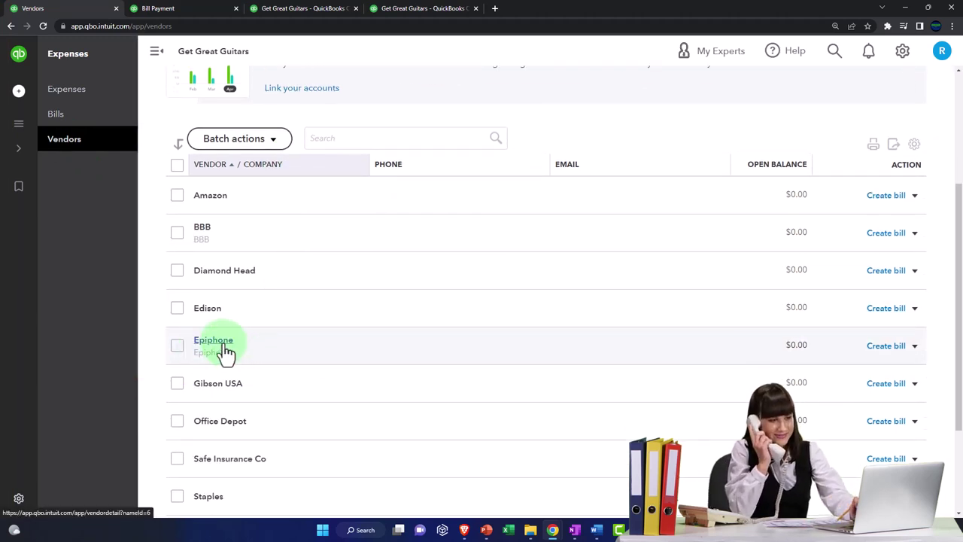
click(224, 346)
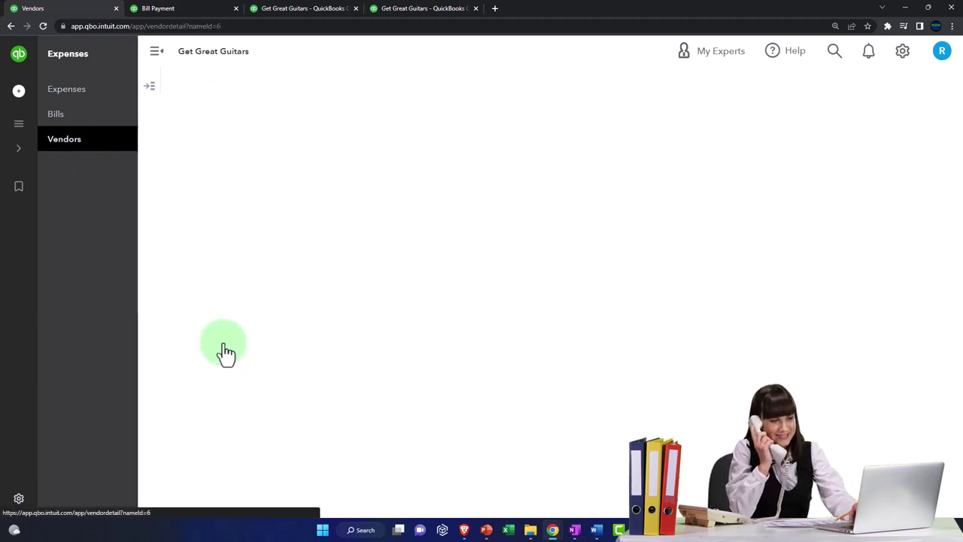
click(157, 54)
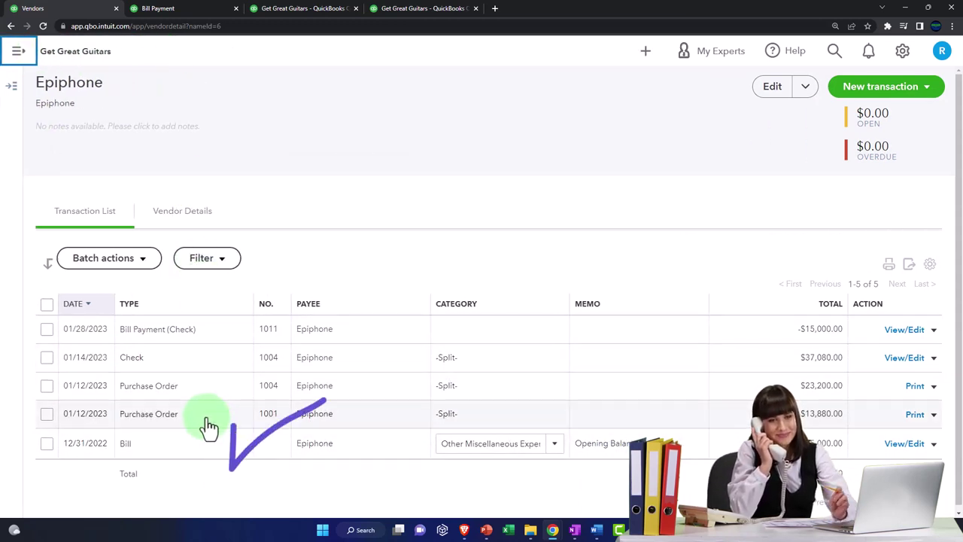
click(192, 338)
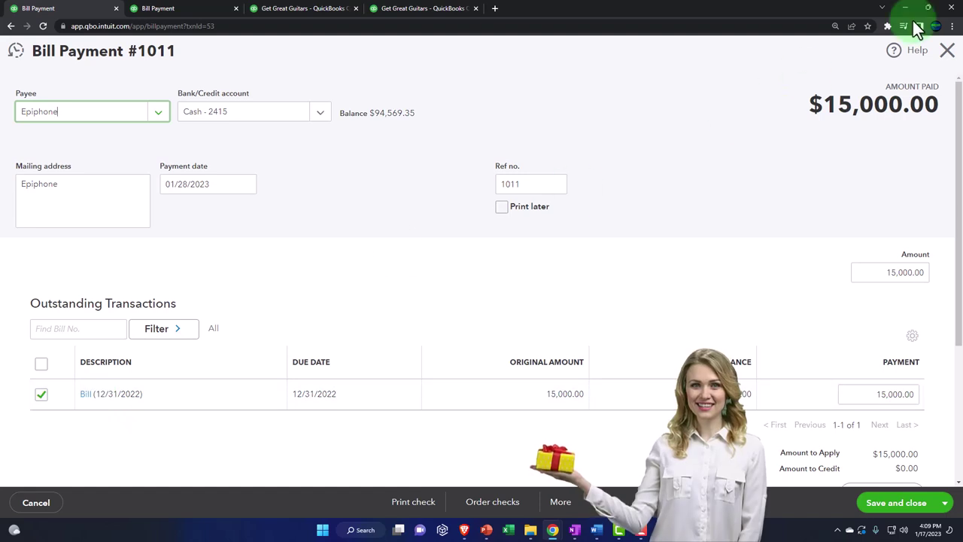
Step: Check that the 12/31/2022 Epiphone bill shows PAID, then go back to Epiphone's transactions
click(946, 51)
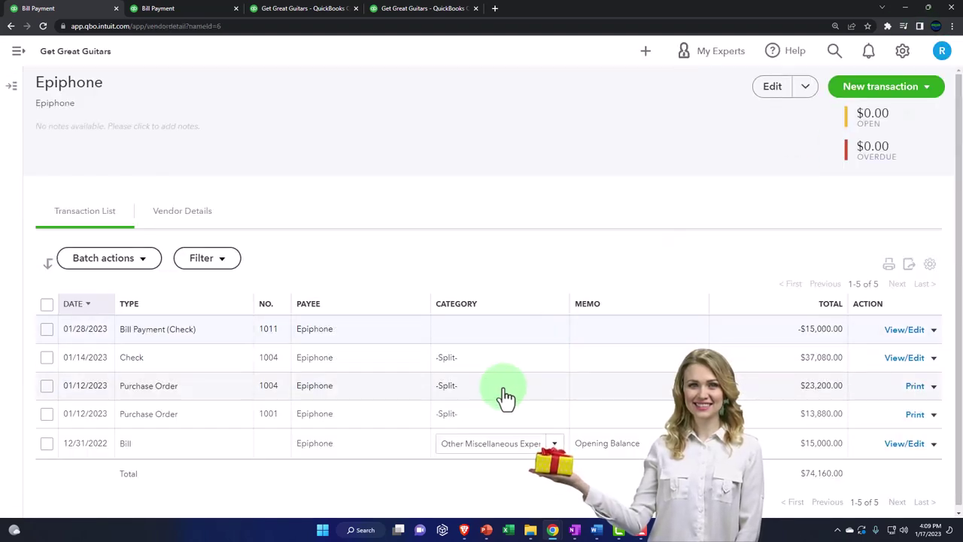
click(162, 453)
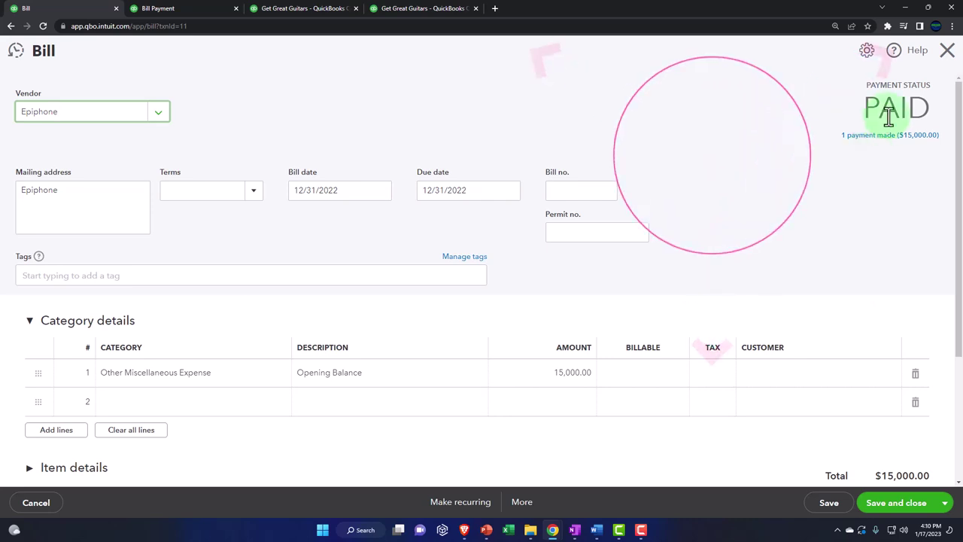
click(946, 52)
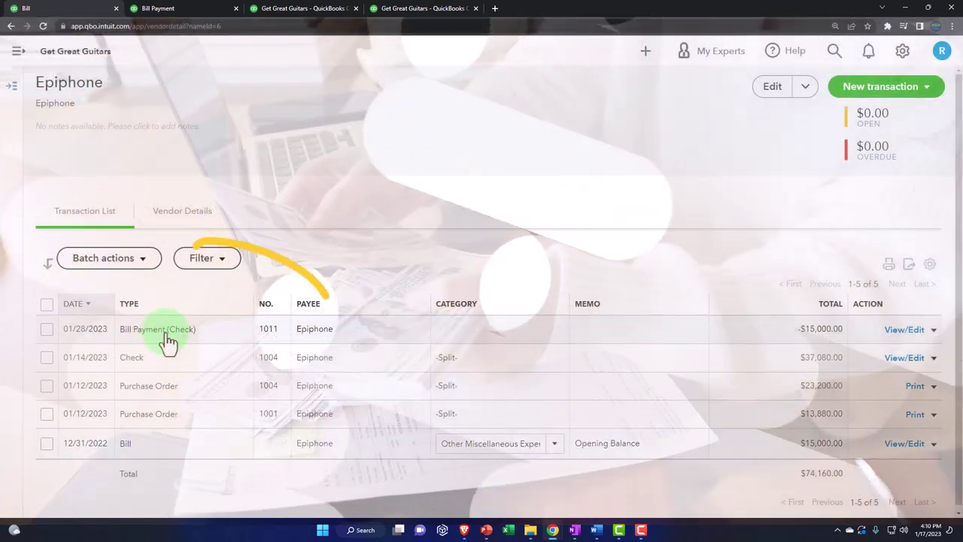
Step: Trace bill payment check 1011 to the Epiphone bill it paid, then return to the report tabs
click(167, 340)
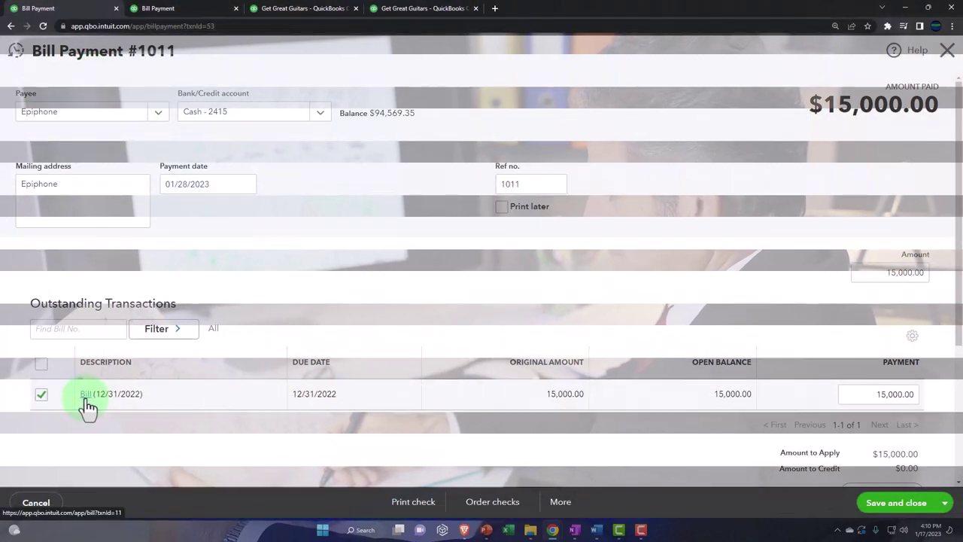
click(88, 398)
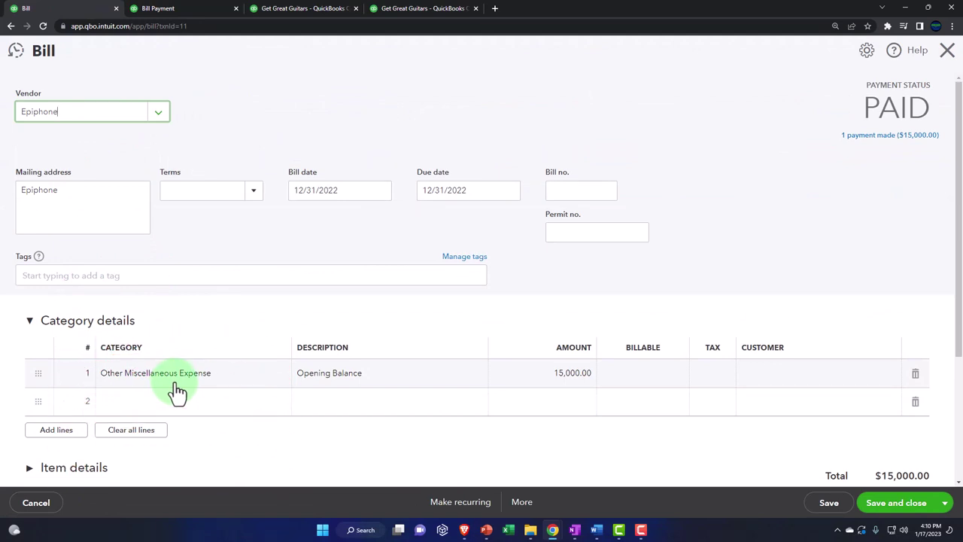
click(947, 52)
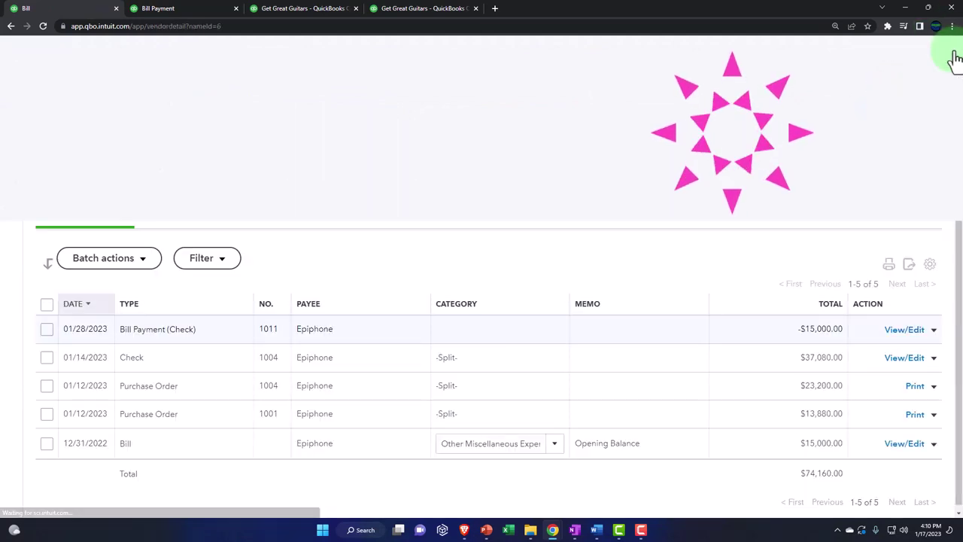
click(200, 9)
Step: Look over the 2023 Profit and Loss and the empty A/P Aging Summary report tabs
click(285, 11)
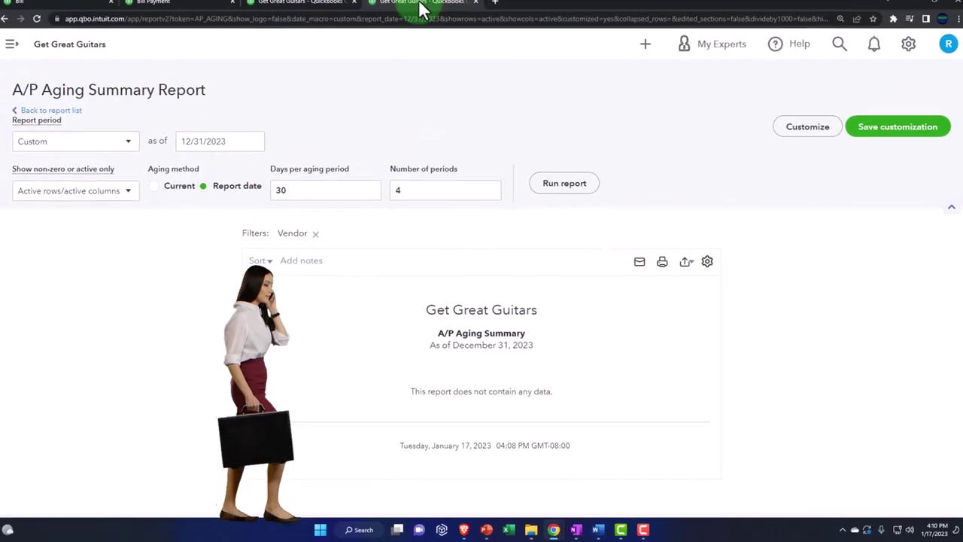
right_click(421, 9)
click(397, 13)
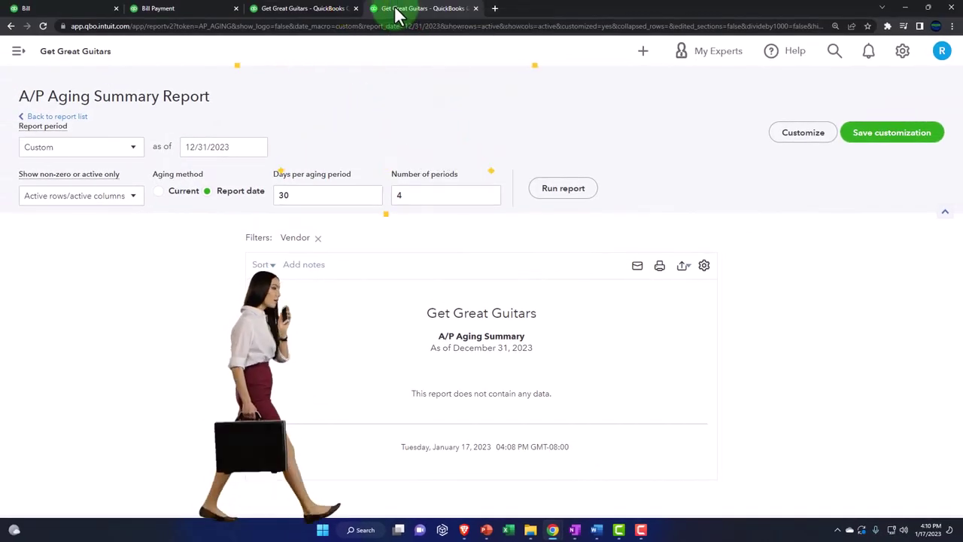
Step: Open the Trial Balance report from Reports by searching 'tria'
click(20, 52)
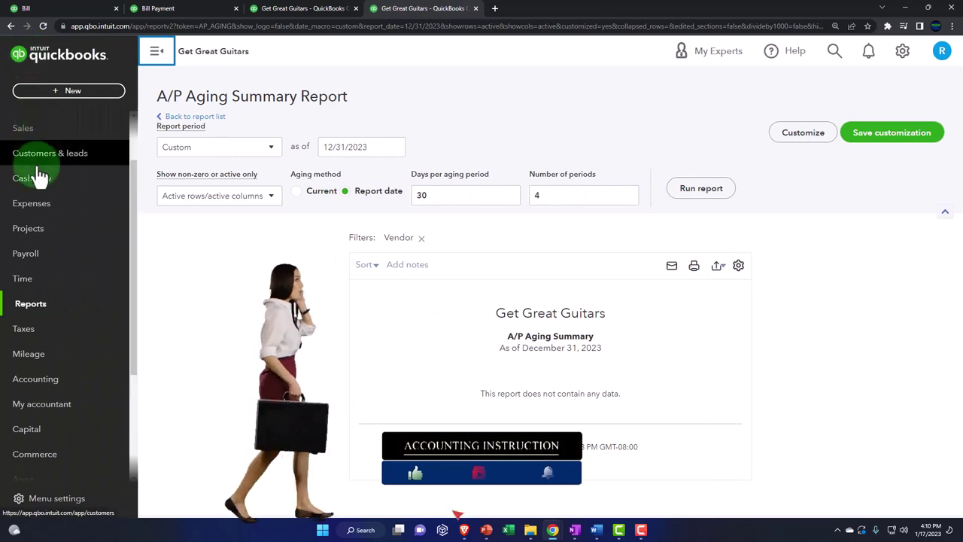
click(34, 303)
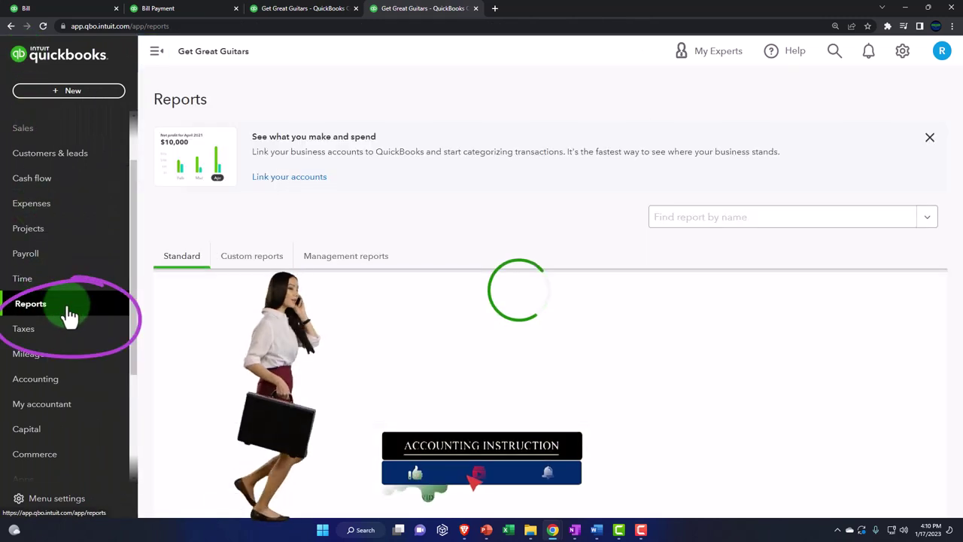
click(158, 55)
click(640, 224)
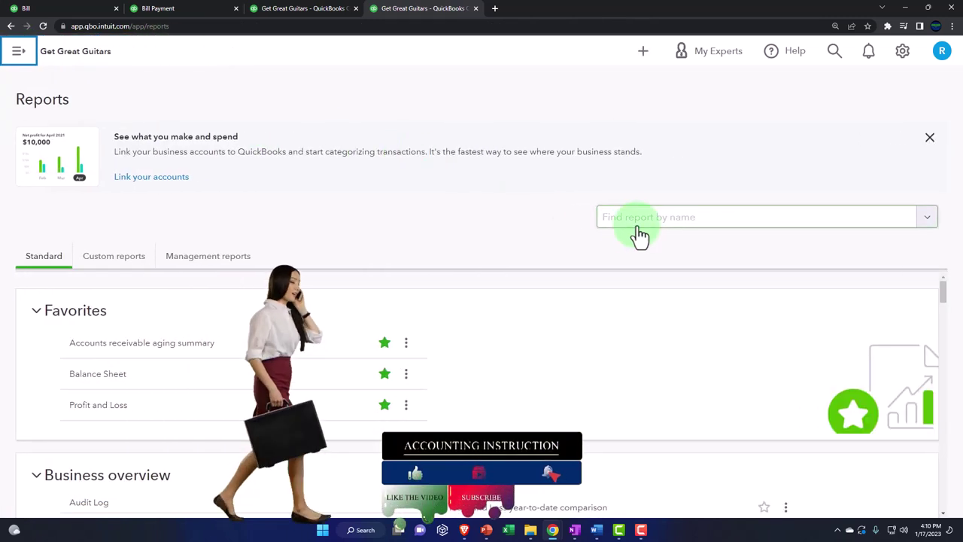
text(t)
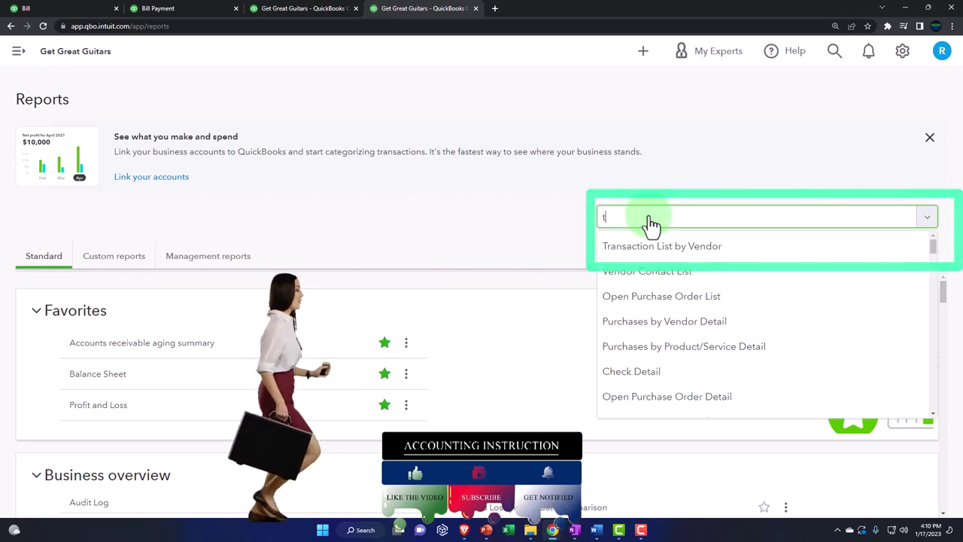
text(ria)
key(Down)
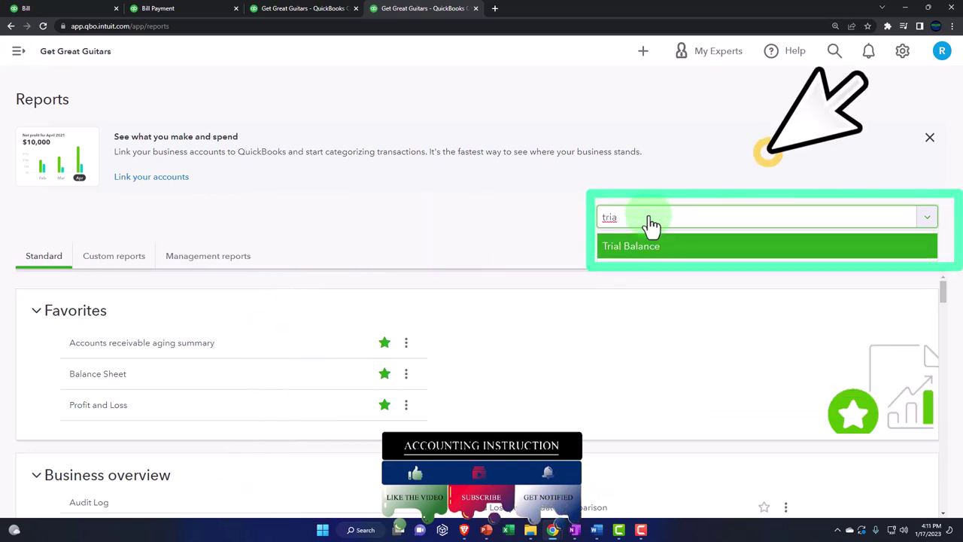
key(Return)
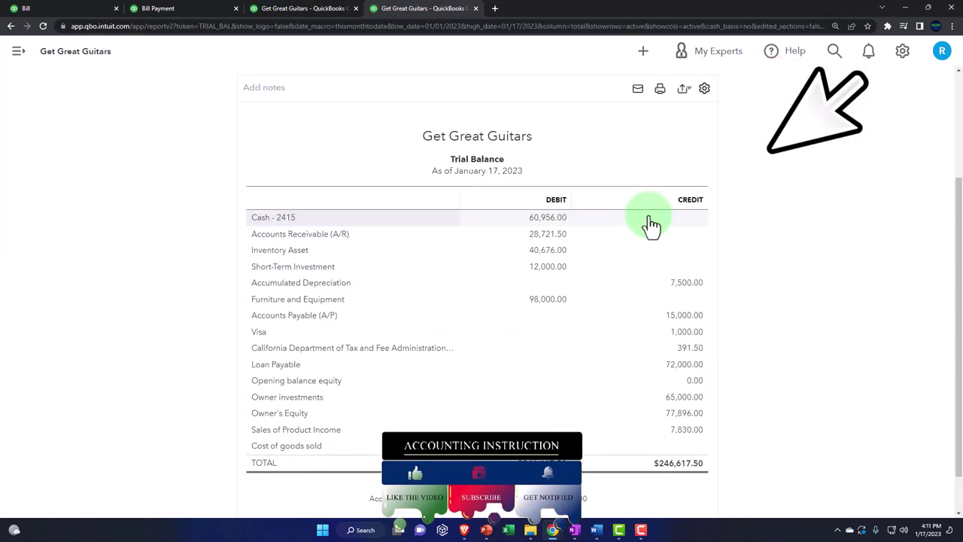
scroll(651, 224, up, 2)
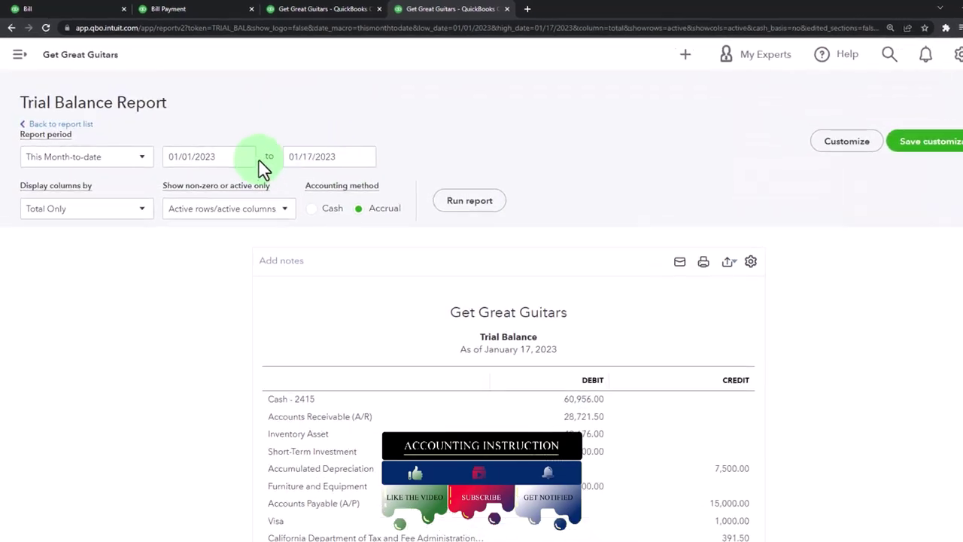
Step: Rerun the Trial Balance for the period 01/01/2023 to 12/31/2023
click(185, 141)
key(ctrl+a)
text(0)
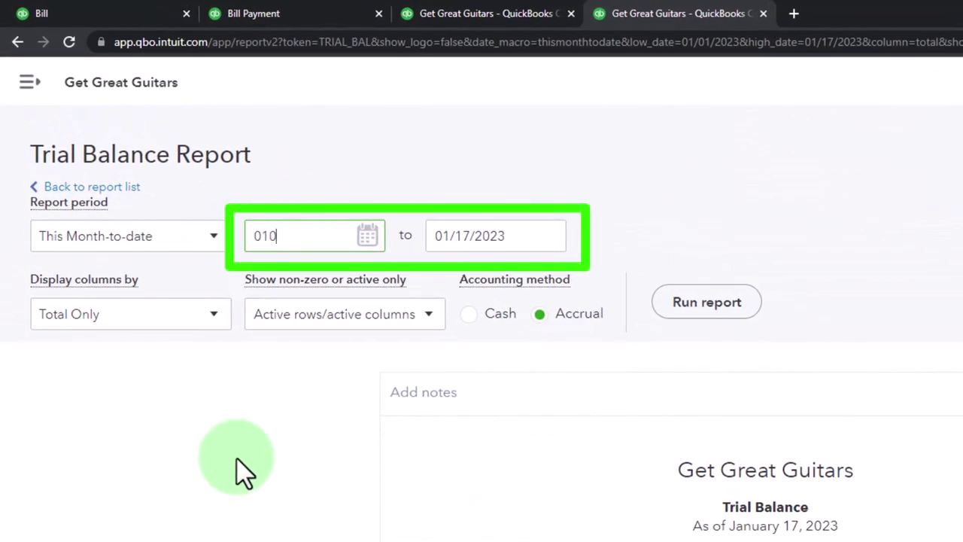
text(1312)
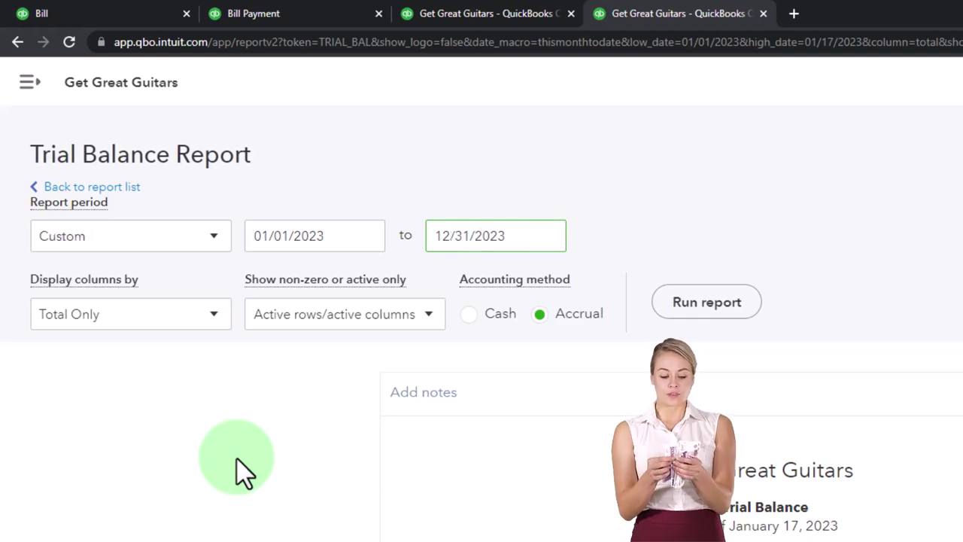
click(710, 305)
Step: Enlarge the page and read down to the TOTAL row of $277,796.85, with A/P at 0.00
scroll(381, 503, down, 3)
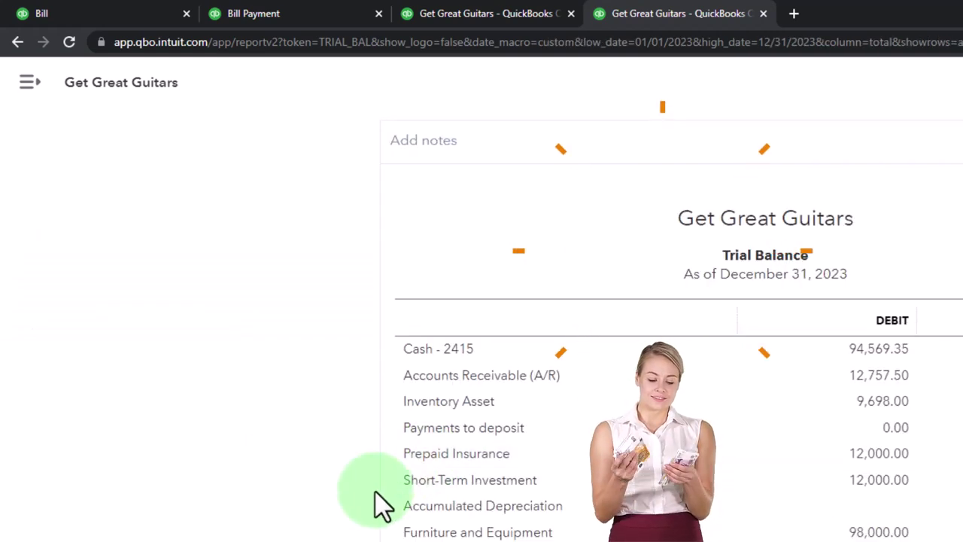
key(ctrl+plus)
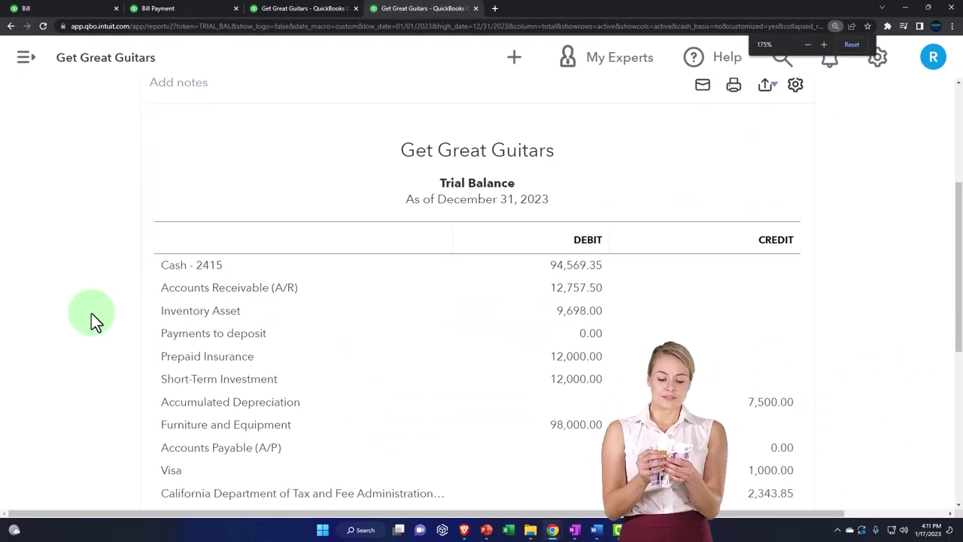
scroll(91, 313, down, 1)
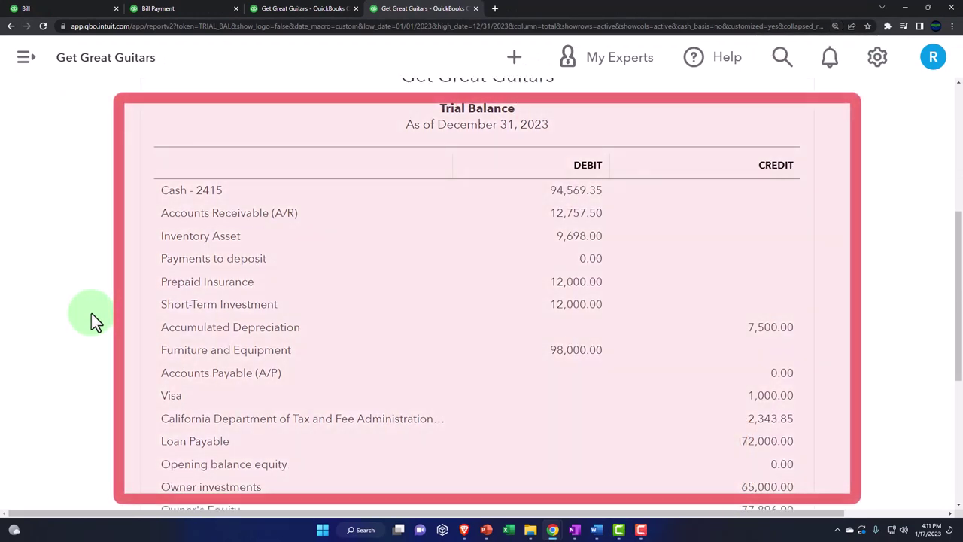
scroll(91, 313, down, 1)
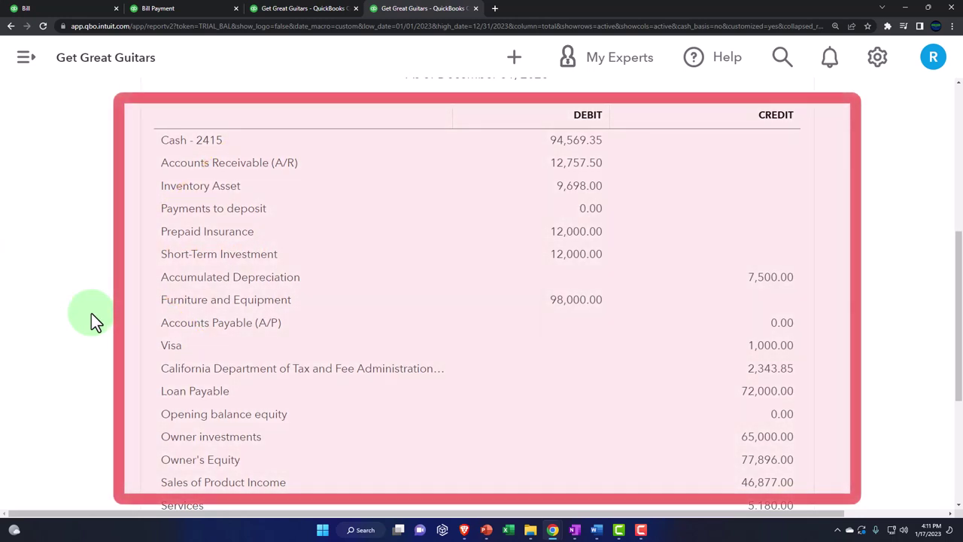
scroll(91, 312, down, 1)
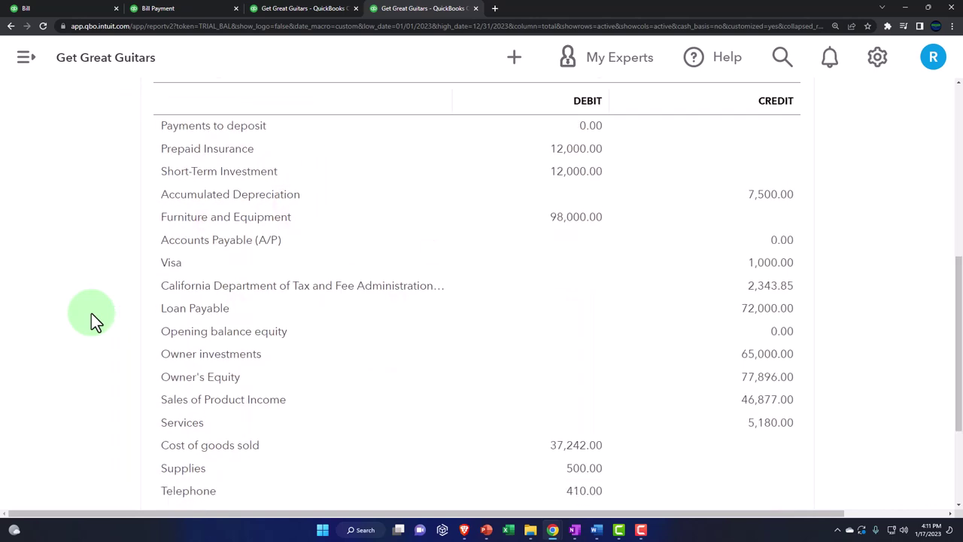
scroll(91, 312, down, 1)
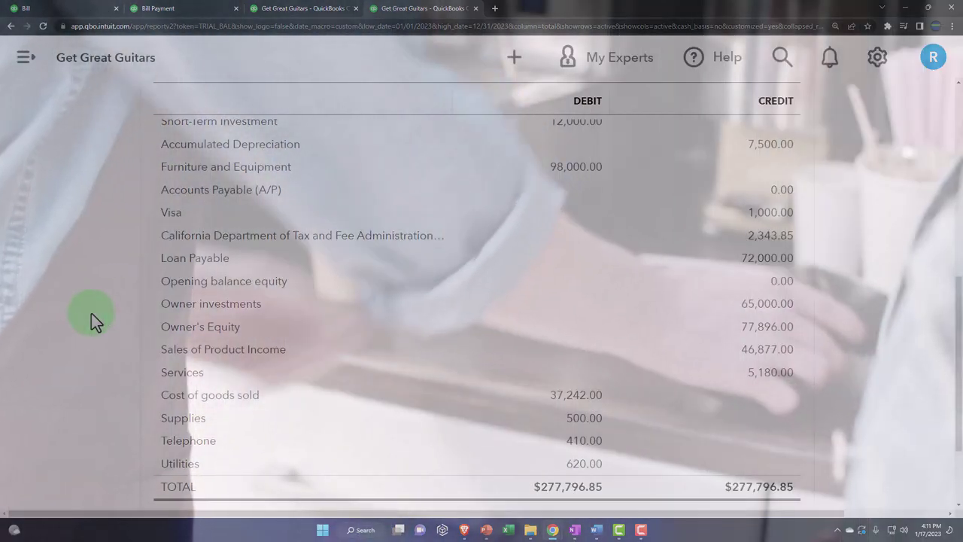